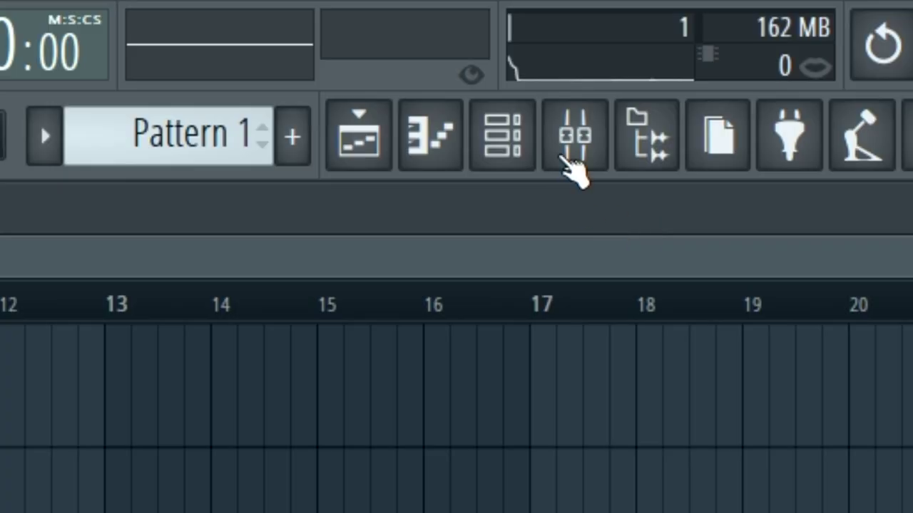
- Set the audio input of mixer Insert 57 to In 1 - In 2 and close the mixer
left_click(635, 35)
left_click(782, 102)
left_click(788, 127)
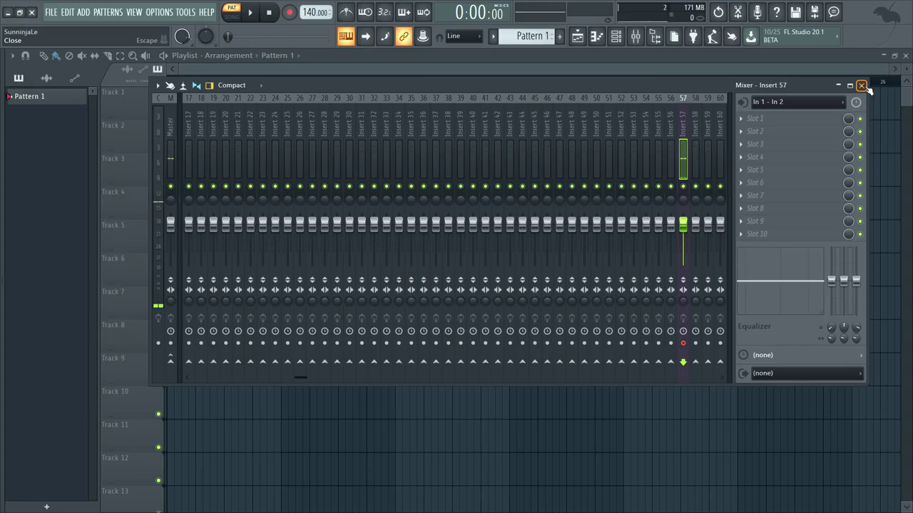
left_click(862, 85)
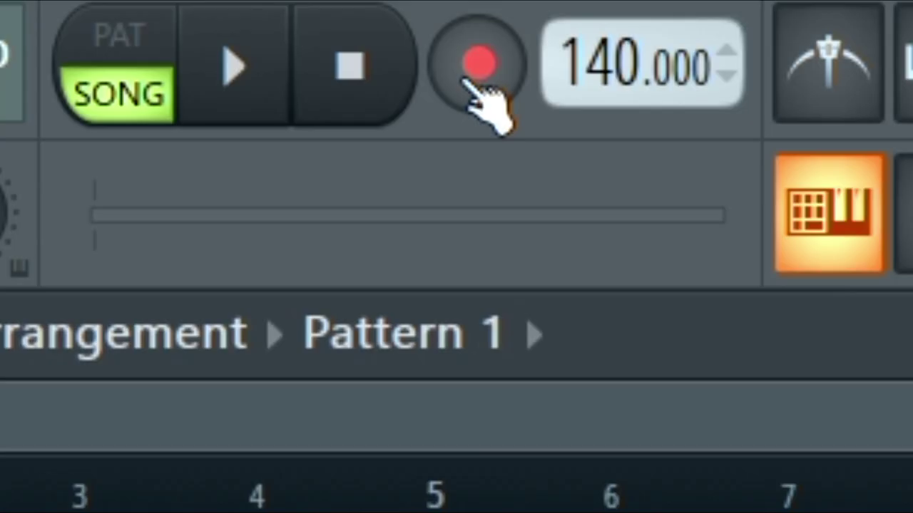
- Record an audio take through Insert 57 into the playlist, hide the browser, and play the take back
left_click(289, 14)
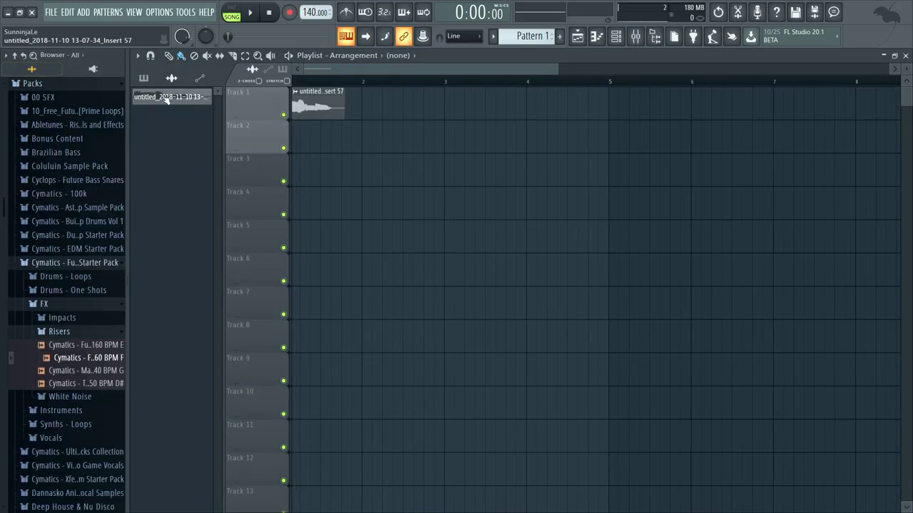
key("alt+F8")
key("space")
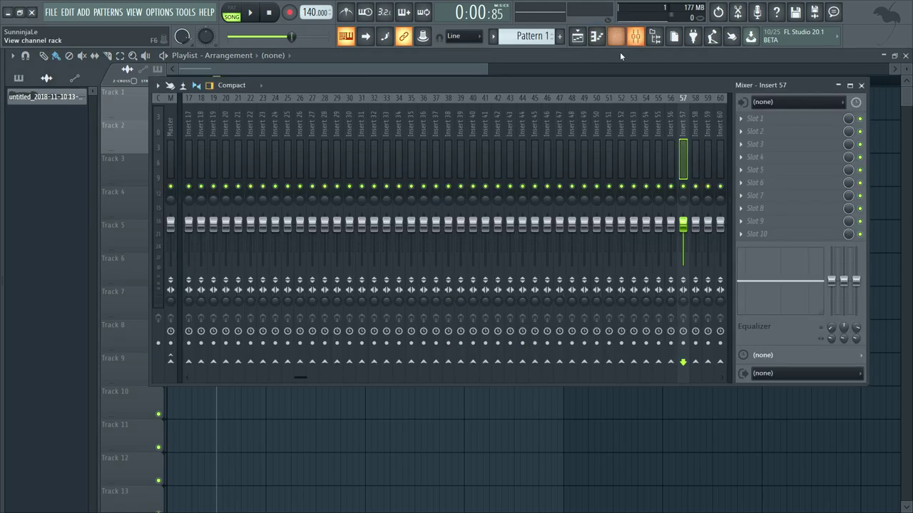
- Set Insert 57's audio input to In 1 - In 2 and record a second take onto playlist Track 2
left_click(774, 107)
left_click(768, 126)
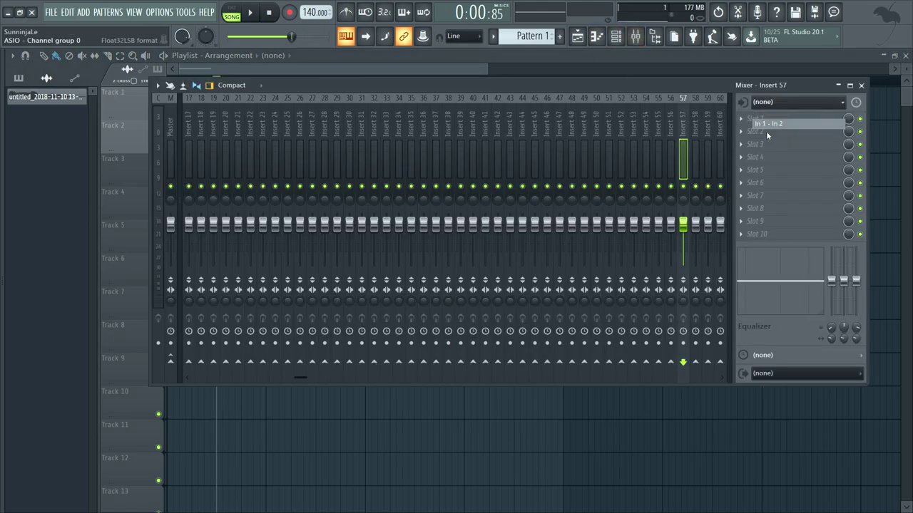
left_click(458, 408)
key("space")
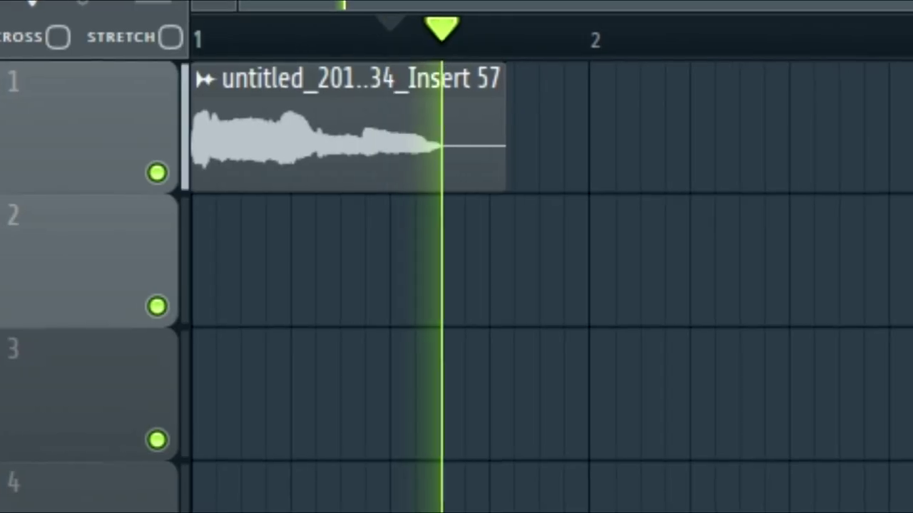
key("space")
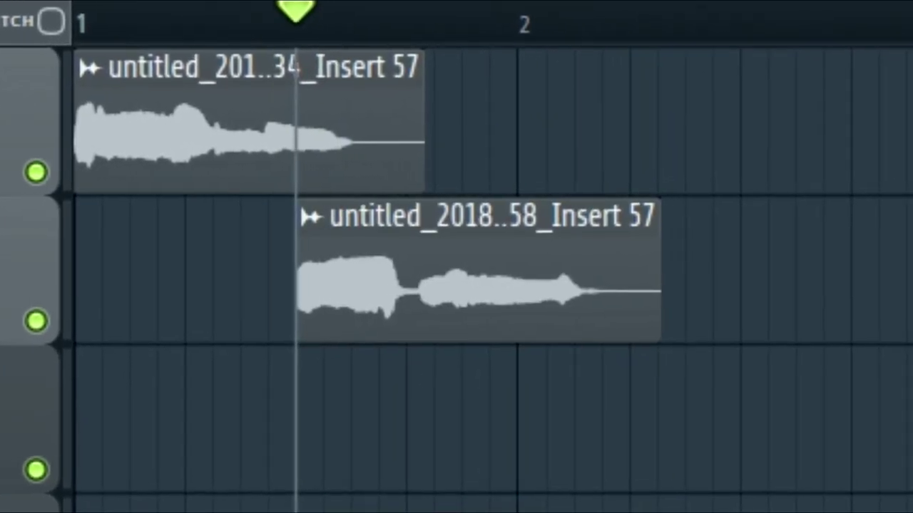
- Play back the recorded takes and set Insert 57's audio input to (none)
key("space")
key("space")
key("space")
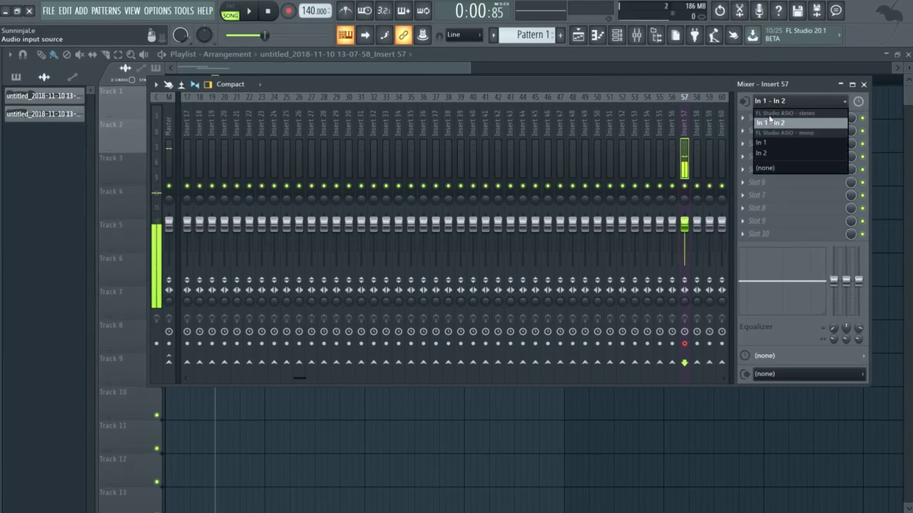
left_click(755, 173)
left_click(791, 99)
left_click(791, 99)
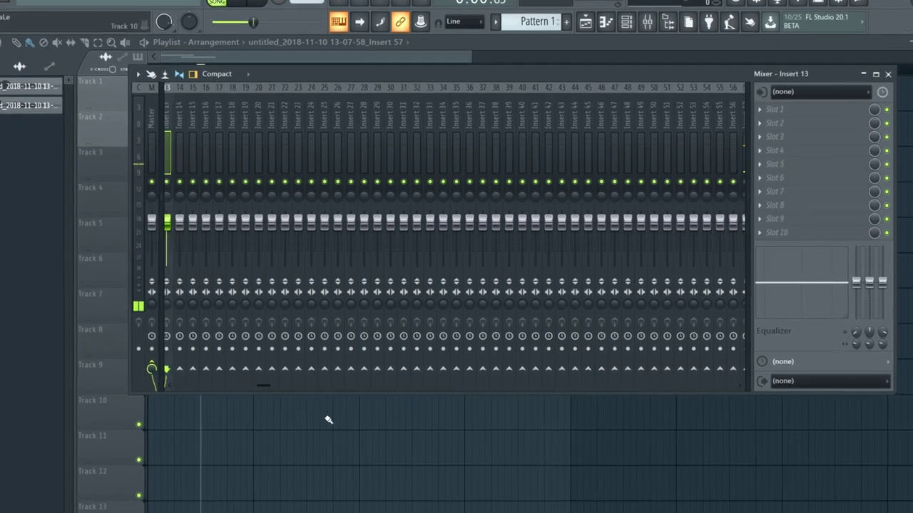
- Select the two recorded audio clip channels in the channel rack and route them to mixer tracks 2 and 3
left_click(585, 22)
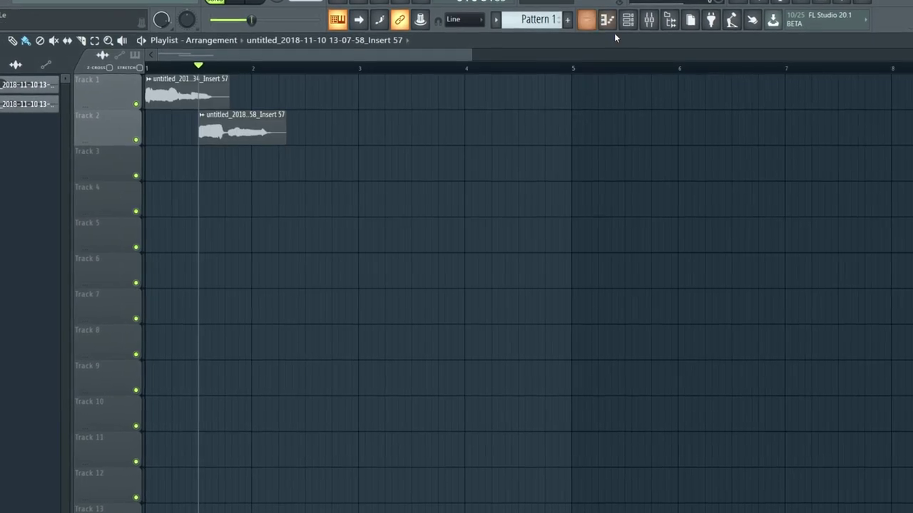
left_click(626, 22)
left_click_drag(545, 79, 546, 97)
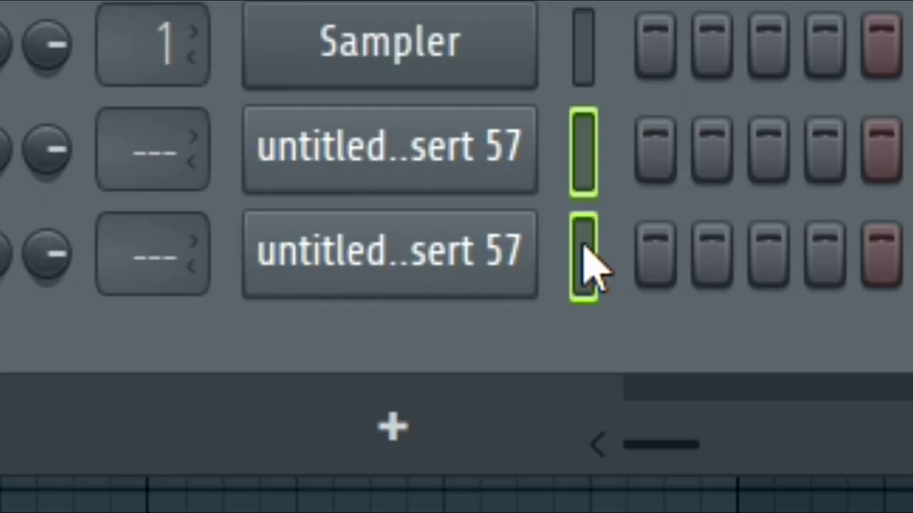
key("ctrl+l")
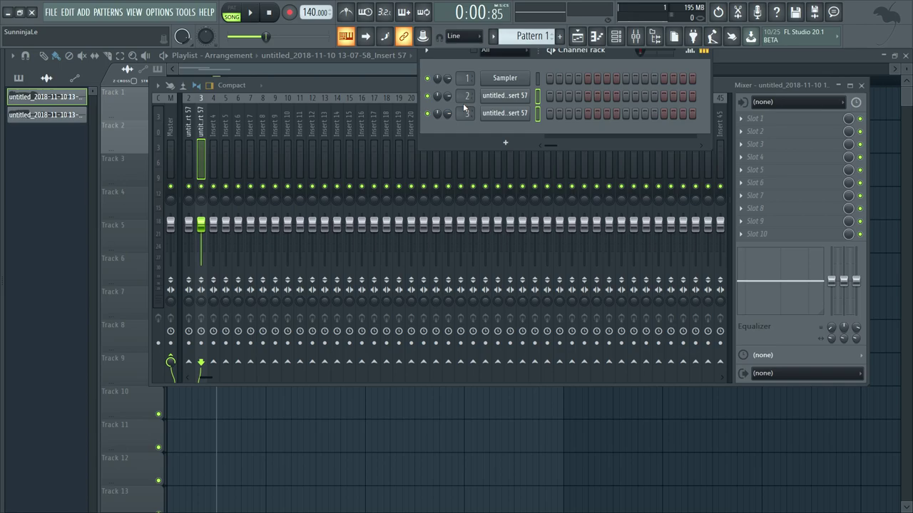
- Rename mixer track Insert 1 as HIUVEOsvj
right_click(196, 96)
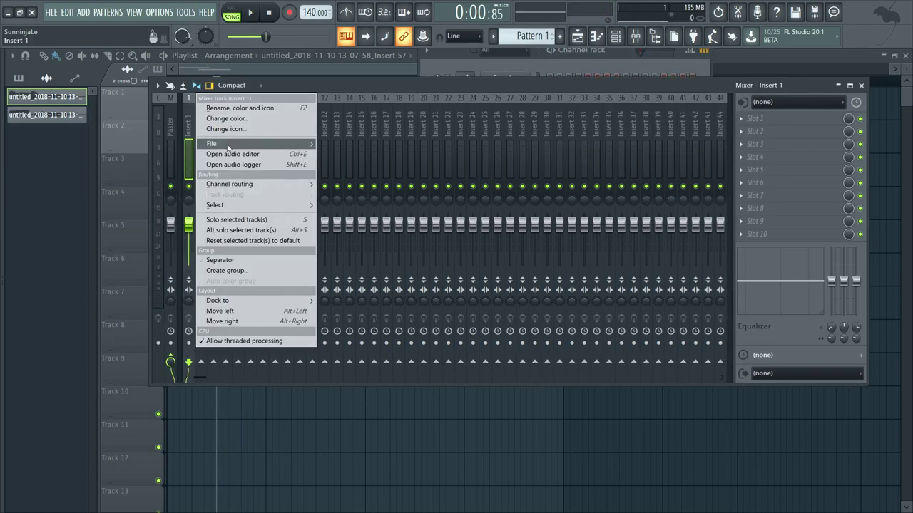
left_click(236, 107)
type("HIUVEOsvj")
key("Return")
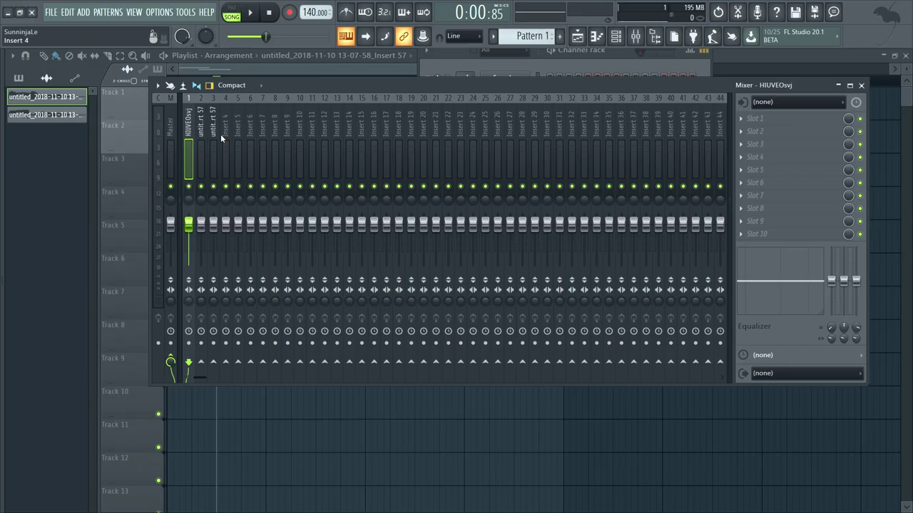
- Rename mixer track 2 as VOcechs and color it blue
right_click(203, 94)
left_click(235, 104)
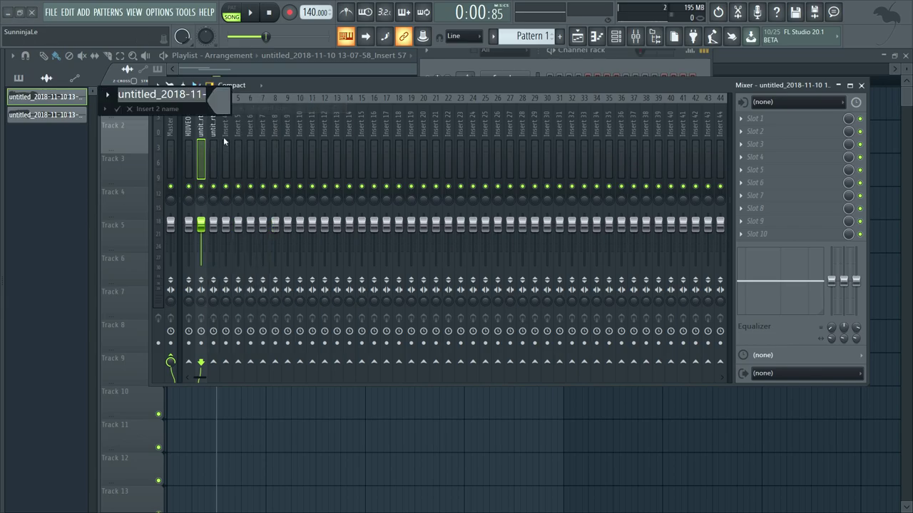
type("VOcechs")
left_click(226, 100)
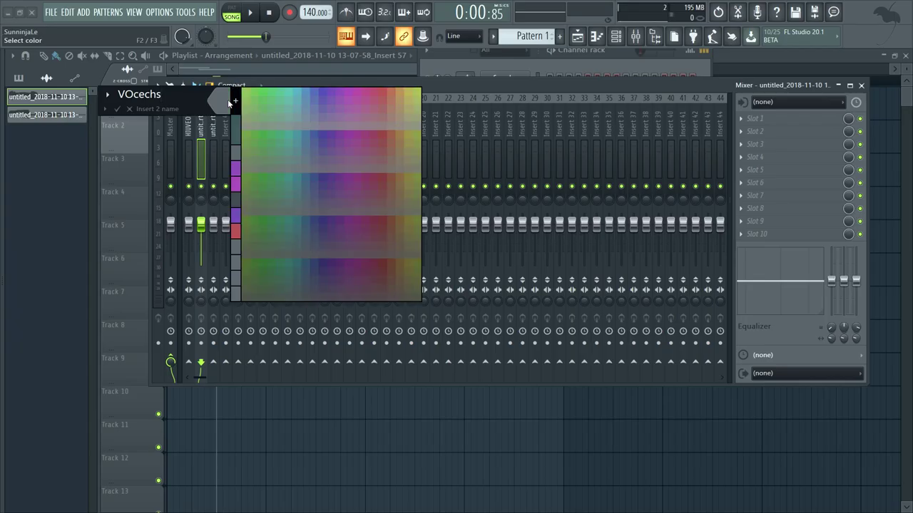
left_click(323, 95)
key("Return")
- Change the color of the HIUVEOsvj mixer track to teal
right_click(187, 142)
left_click(233, 118)
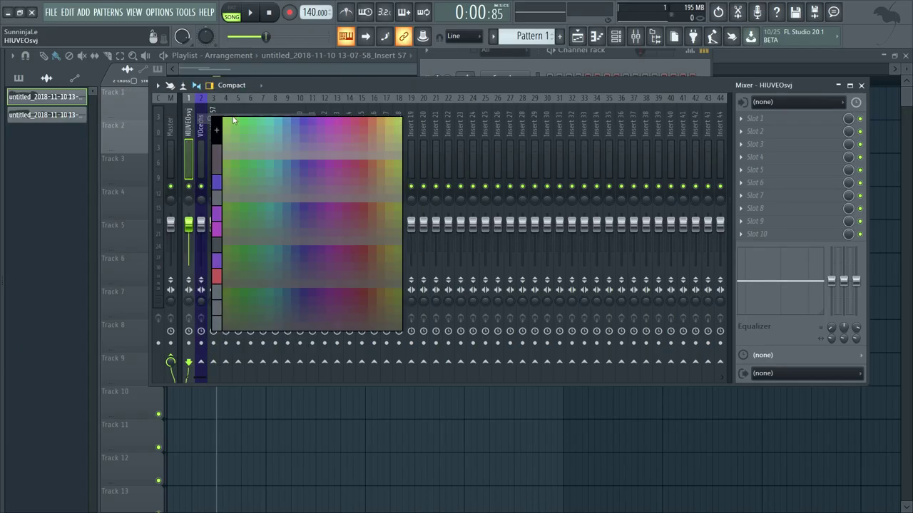
left_click(277, 122)
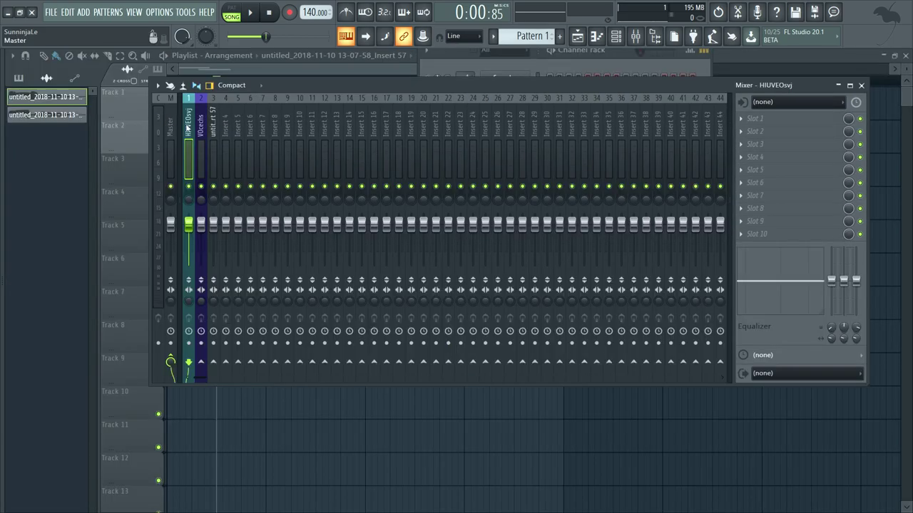
- Rename mixer track 3 as SDuyb
right_click(213, 132)
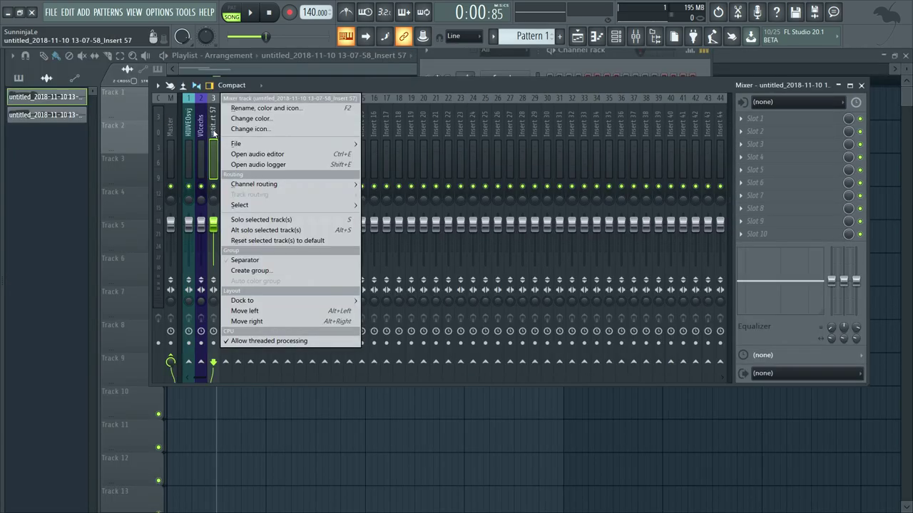
left_click(264, 108)
type("SDuyb")
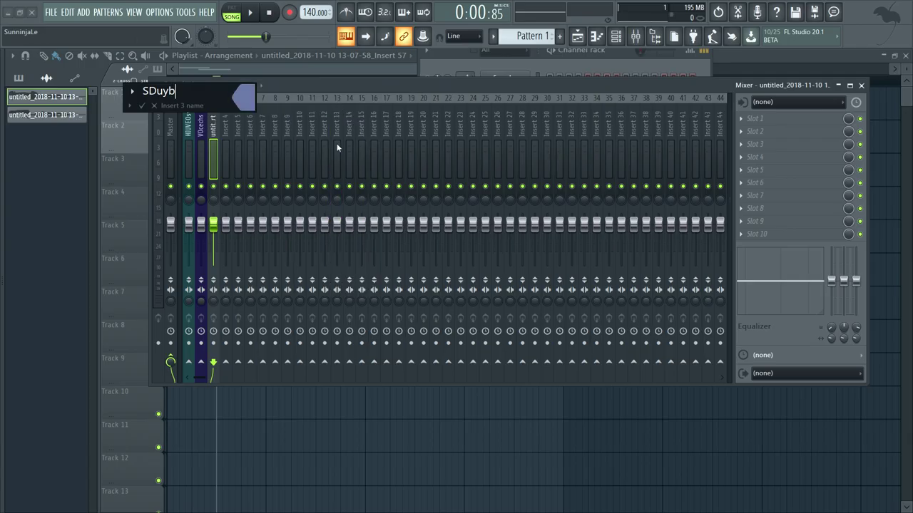
key("Return")
- Replace the Sampler channel in the channel rack with the 3x Osc synth
key("F9")
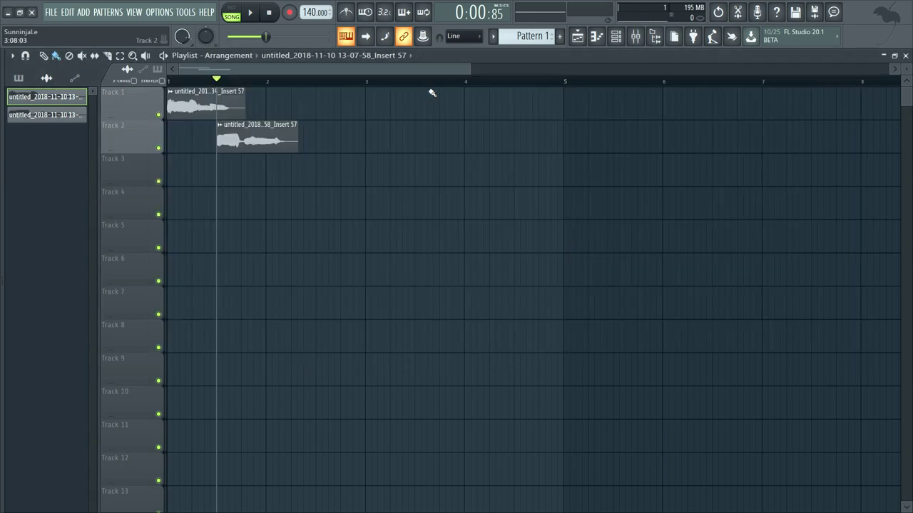
left_click(616, 36)
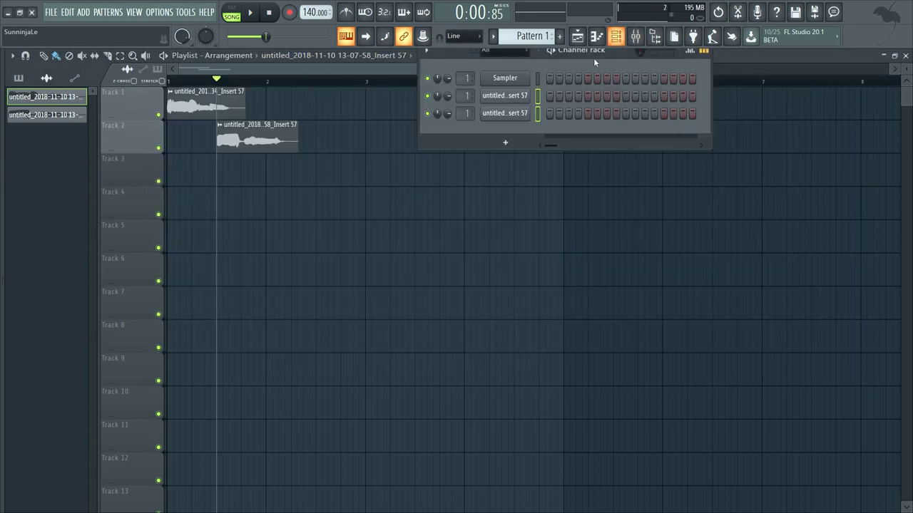
right_click(529, 78)
mouse_move(565, 175)
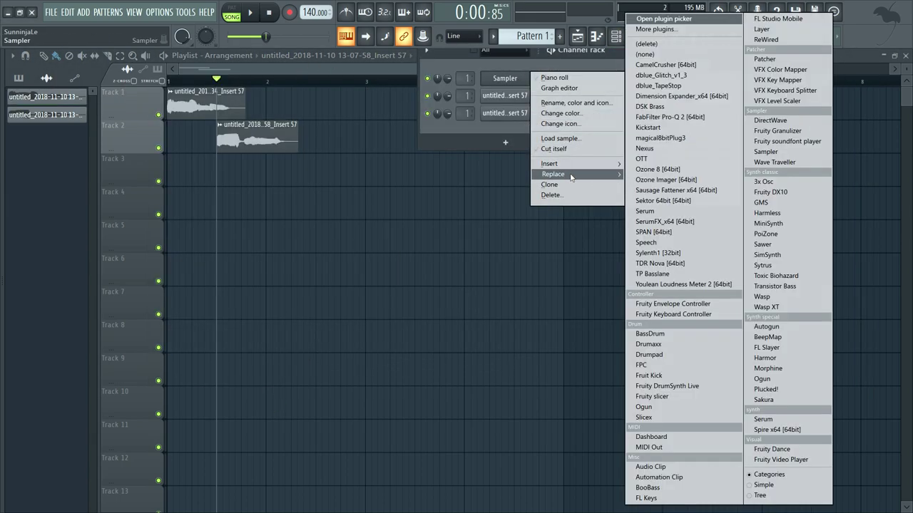
left_click(781, 182)
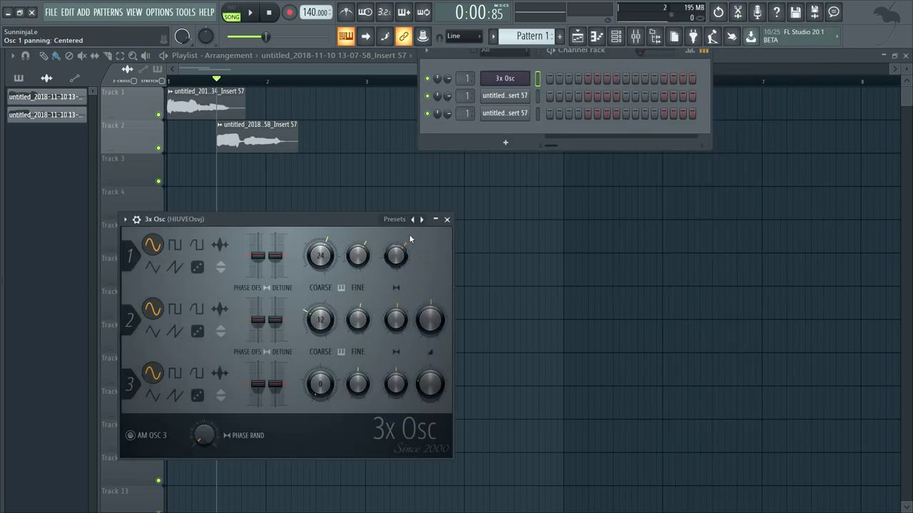
- Examine the channel rack, the playlist clips, and the HIUVEOsvj and VOcechs mixer tracks
left_click(637, 37)
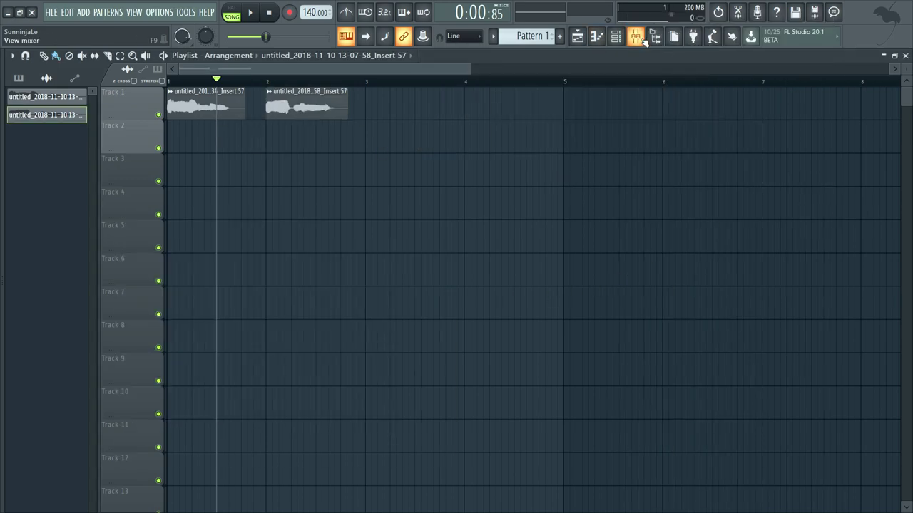
left_click(616, 36)
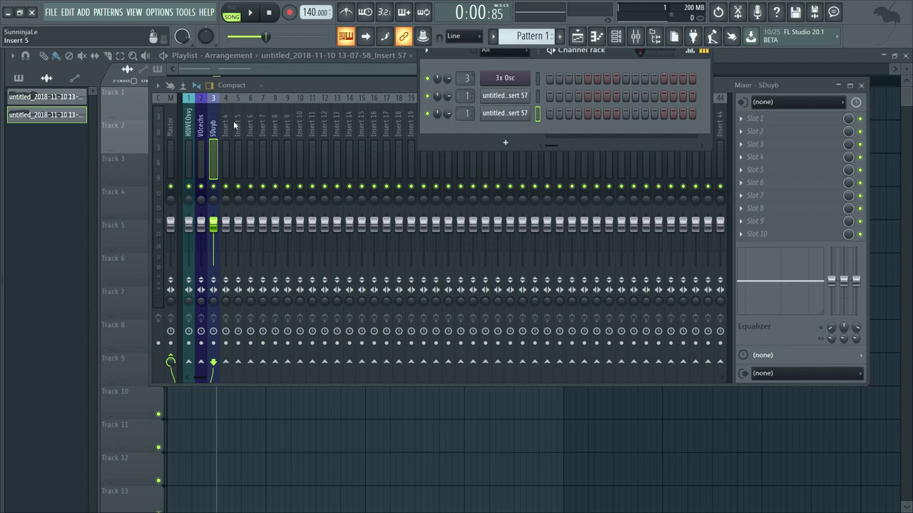
left_click(203, 139)
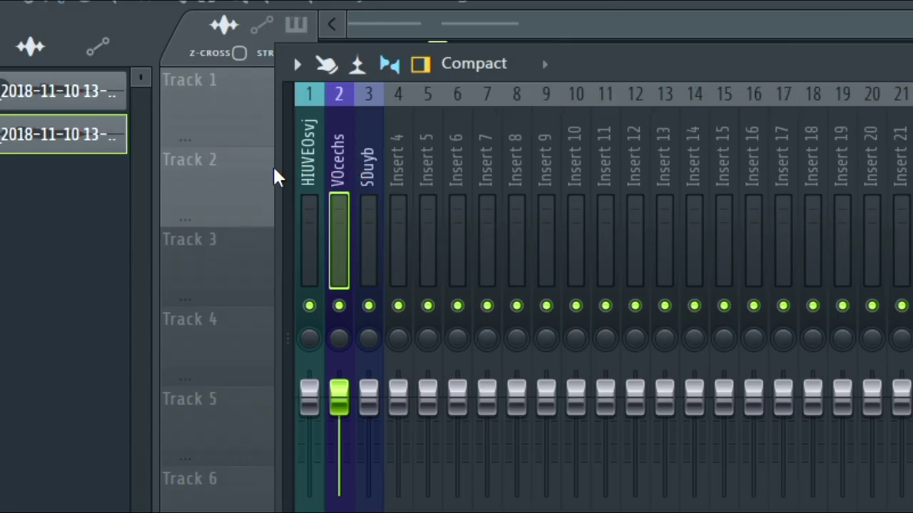
left_click(274, 169)
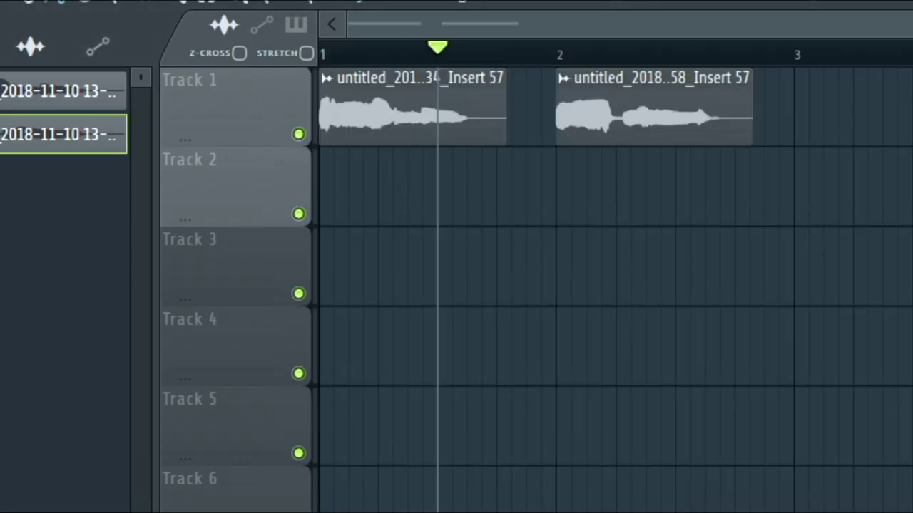
key("F9")
left_click(308, 157)
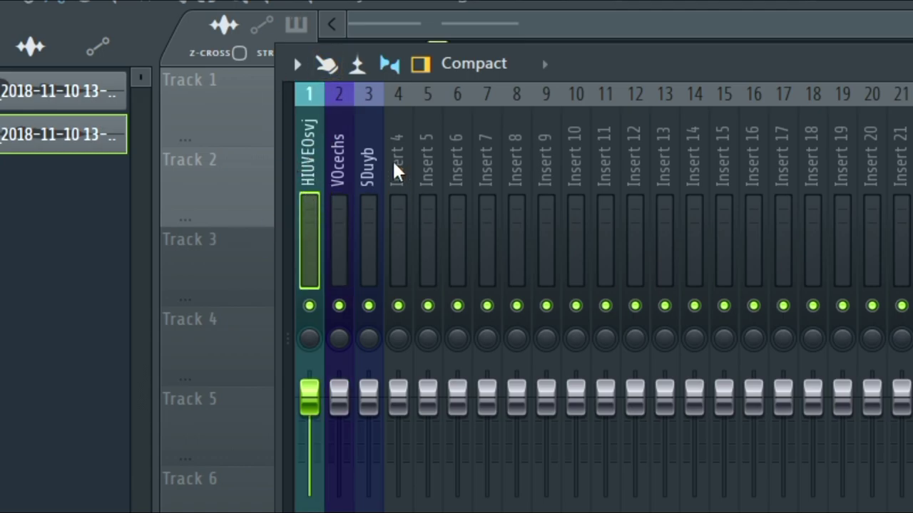
left_click(335, 161)
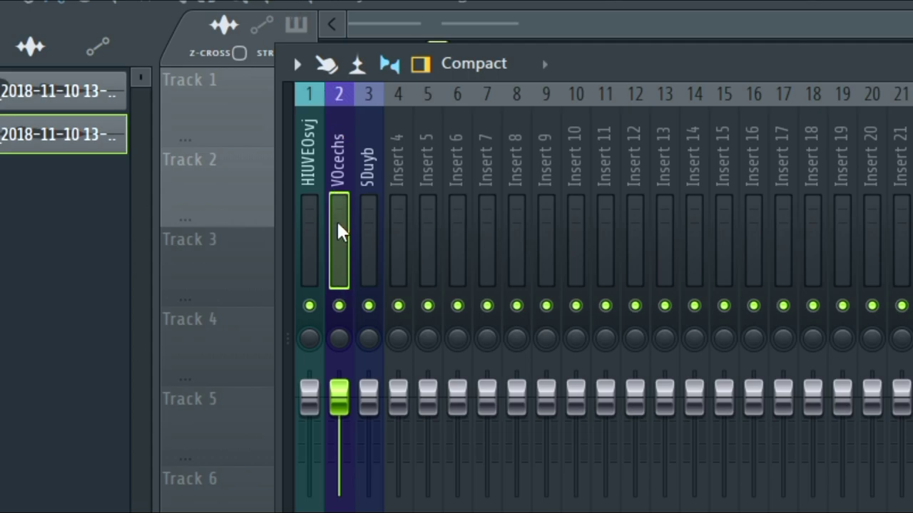
- Move the SDuyb mixer track to the first position, out to the fourth, and back to the third
left_click(368, 243)
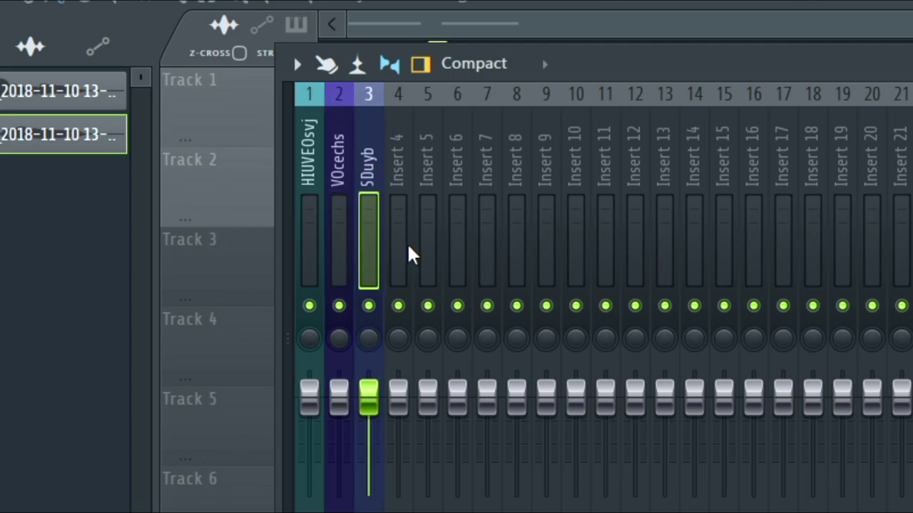
key("alt+Left")
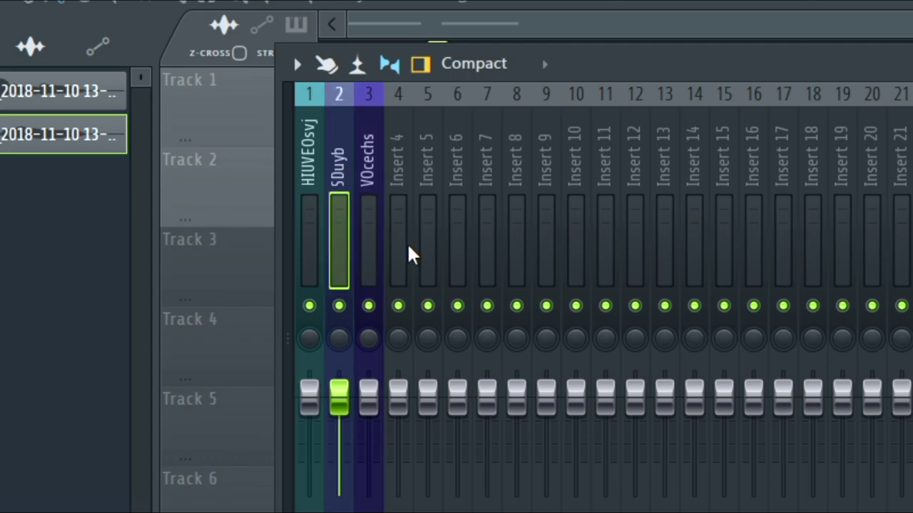
key("alt+Left")
key("alt+Right")
key("alt+Right")
key("alt+Right")
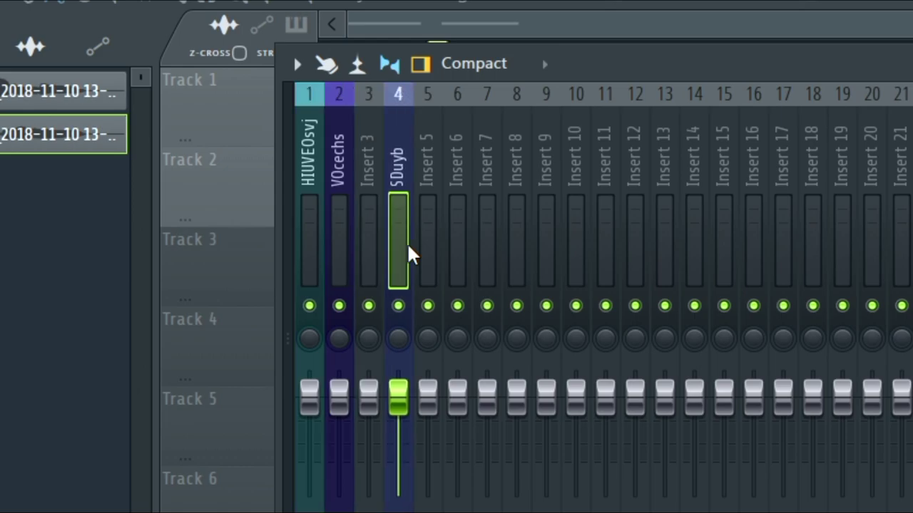
key("alt+Left")
key("alt+Left")
key("alt+Right")
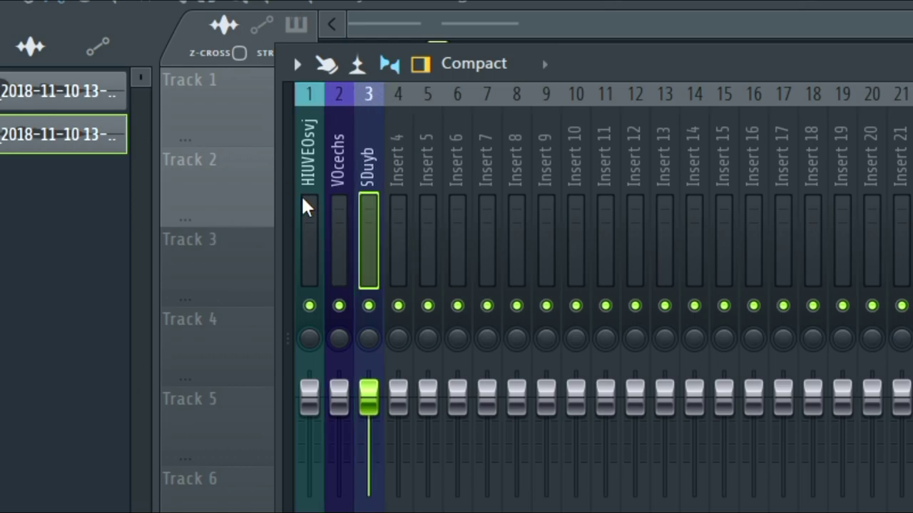
- Select the HIUVEOsvj mixer track and remove its routing to the Master
left_click(302, 203)
left_click_drag(292, 196, 432, 224)
left_click(431, 223)
left_click(373, 193)
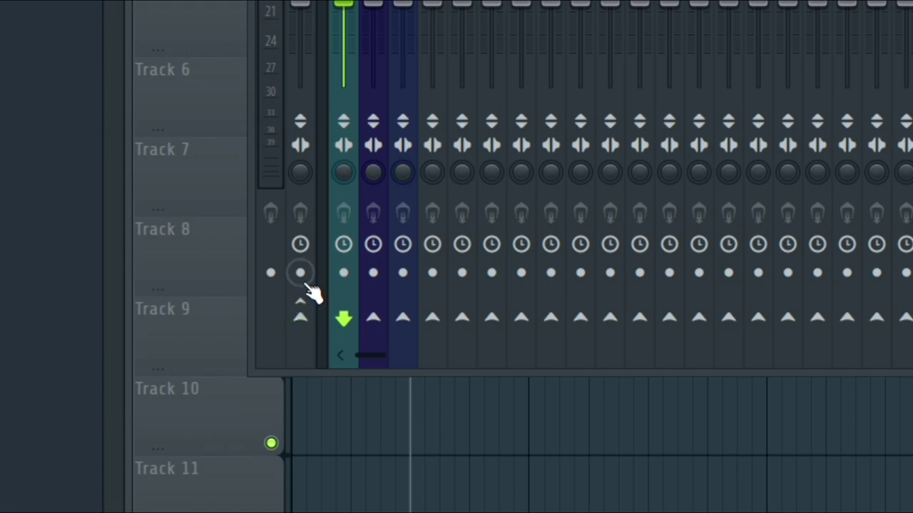
- Route the HIUVEOsvj and SDuyb mixer tracks into the VOcechs track, and remove SDuyb's routing to the Master
left_click(374, 318)
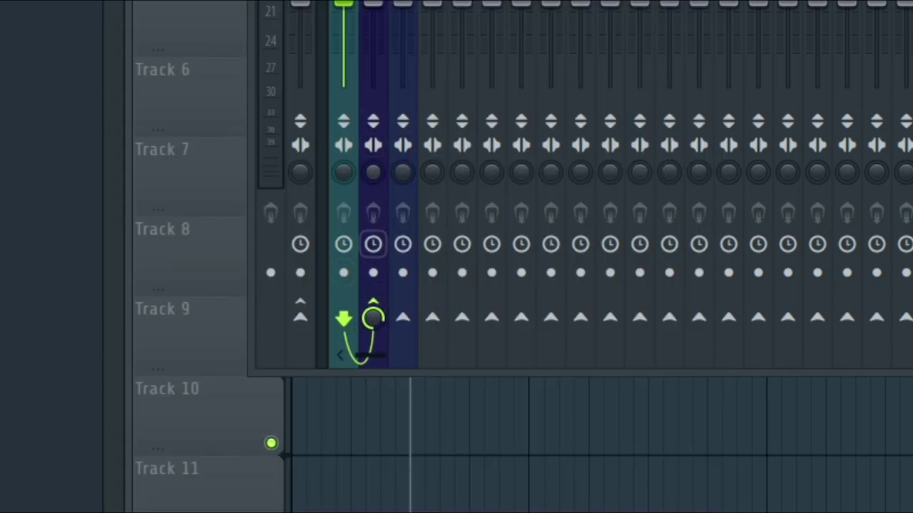
key("Right")
key("Right")
key("Right")
key("Left")
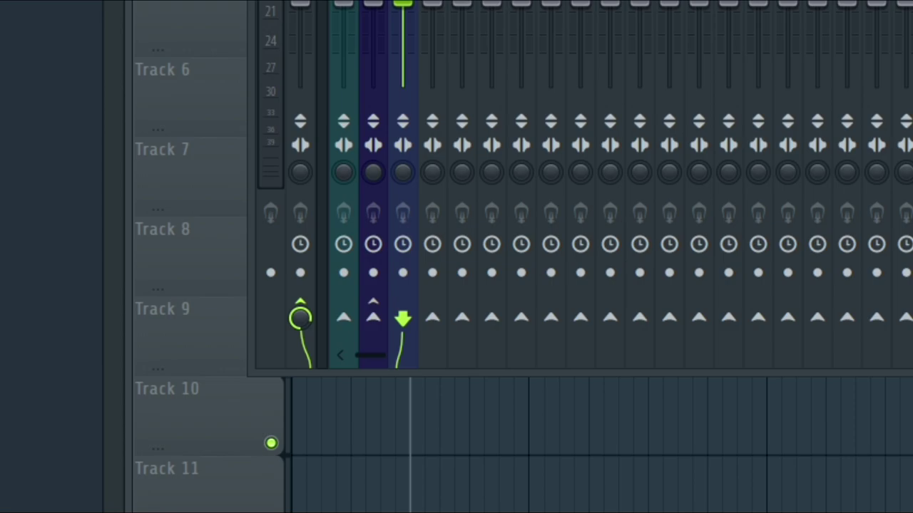
left_click(303, 275)
left_click(403, 14)
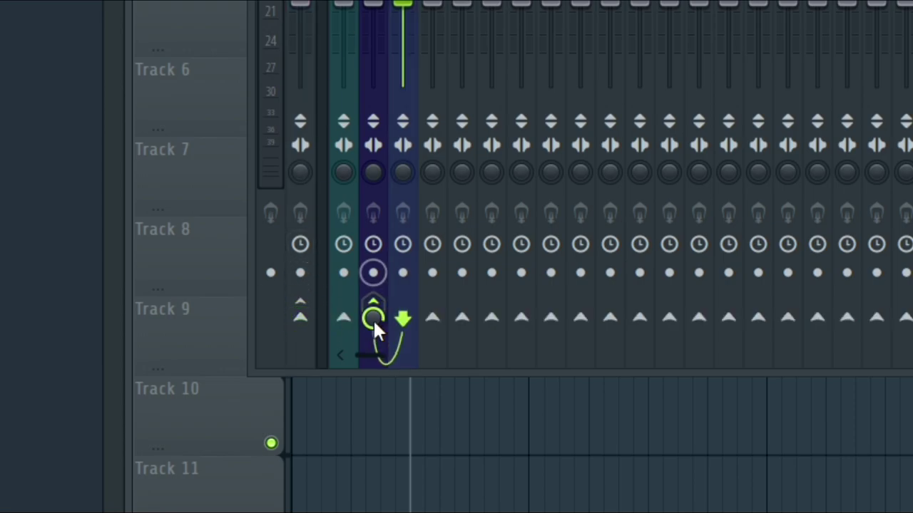
key("Left")
key("Left")
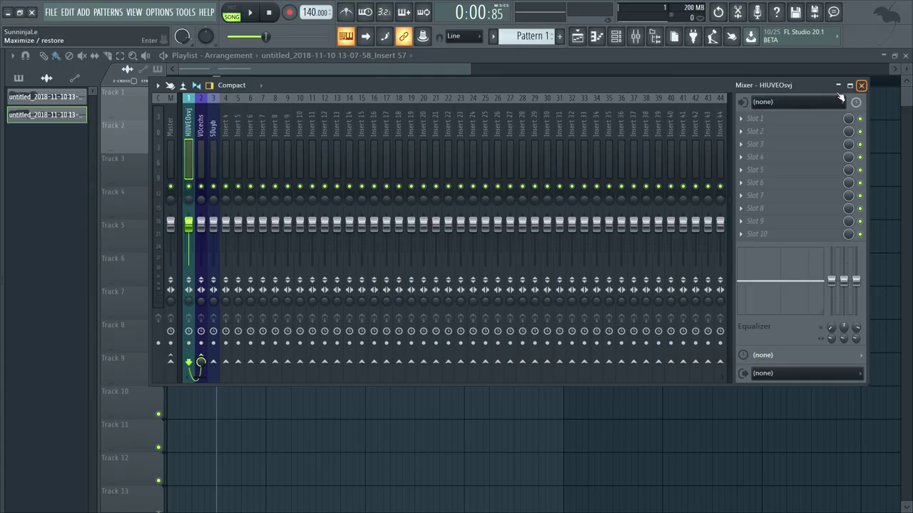
- Load Vocodex in the first effect slot of the VOcechs mixer track, reposition its window and close it
key("Right")
left_click(788, 125)
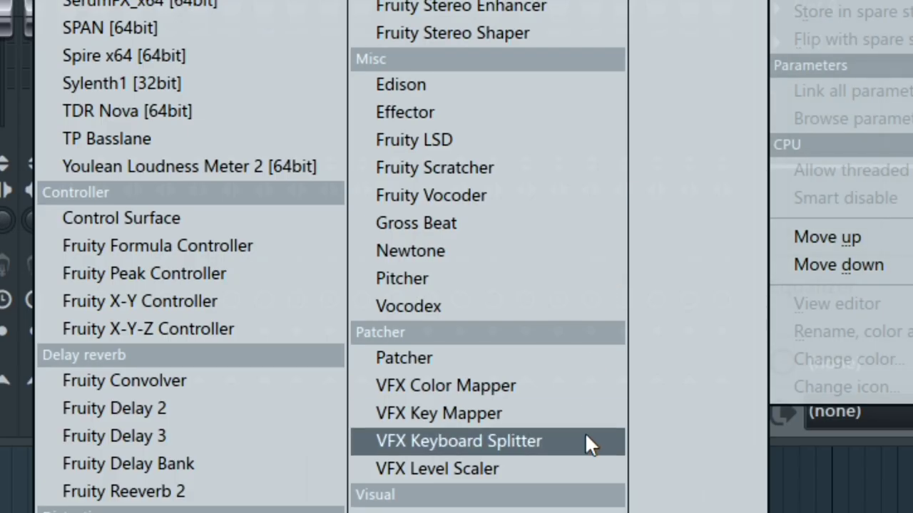
left_click(430, 305)
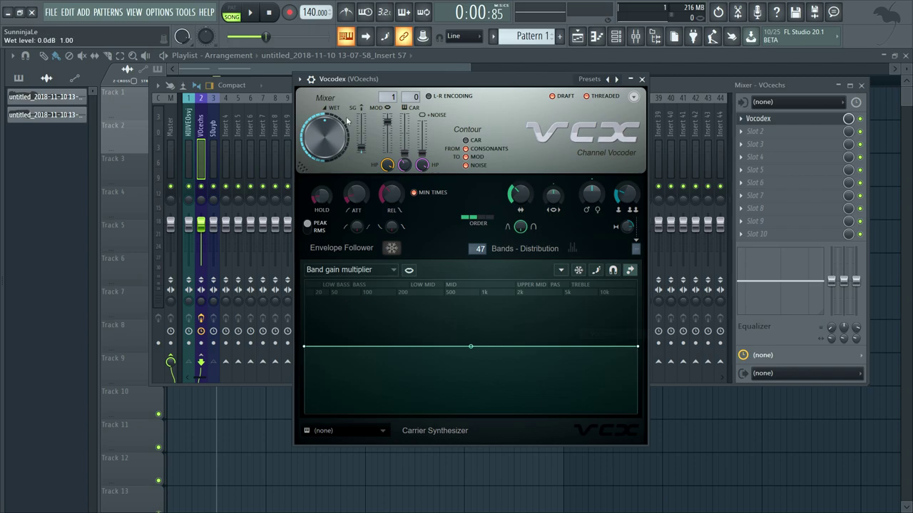
left_click_drag(413, 80, 327, 133)
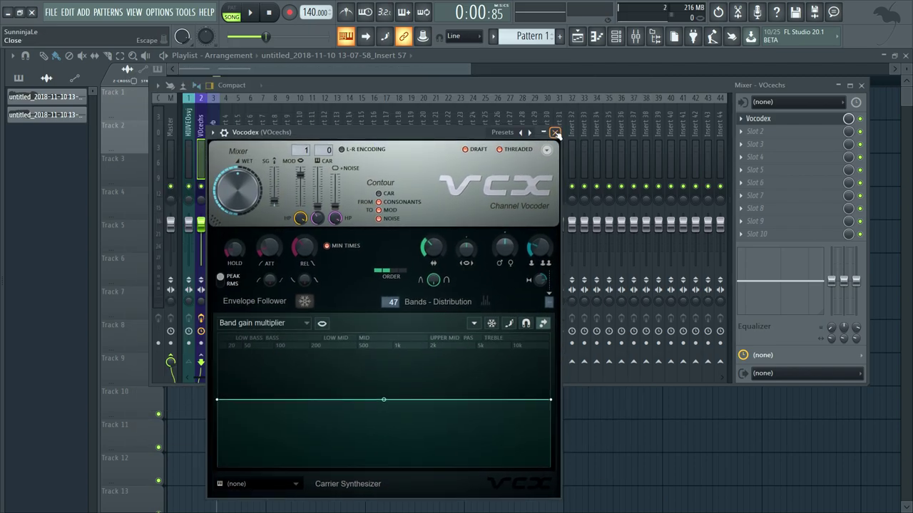
left_click(555, 133)
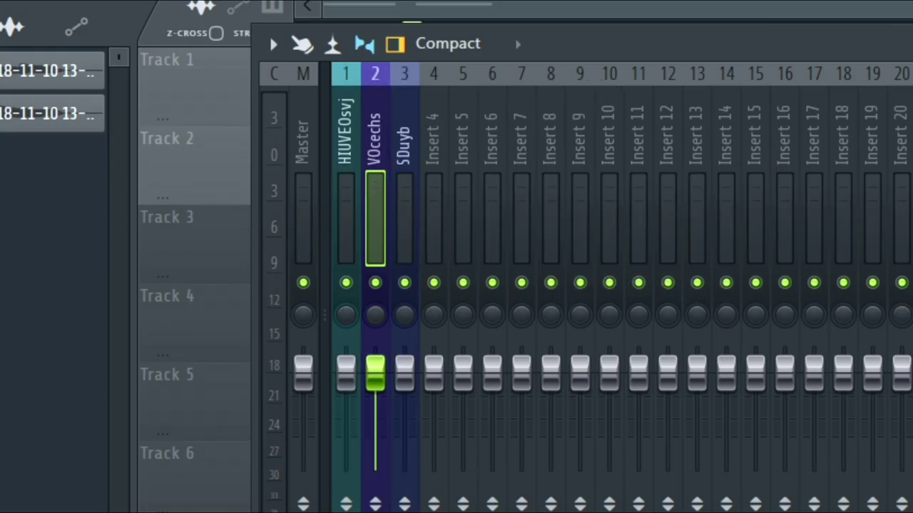
- Set Vocodex's modulator sidechain input number to 1 on the VOcechs track, and close the mixer
left_click(758, 119)
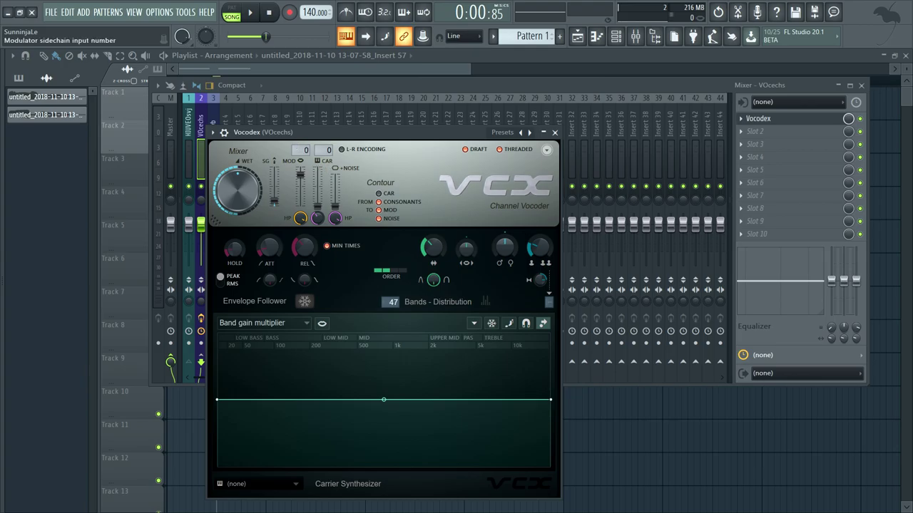
left_click_drag(302, 150, 303, 145)
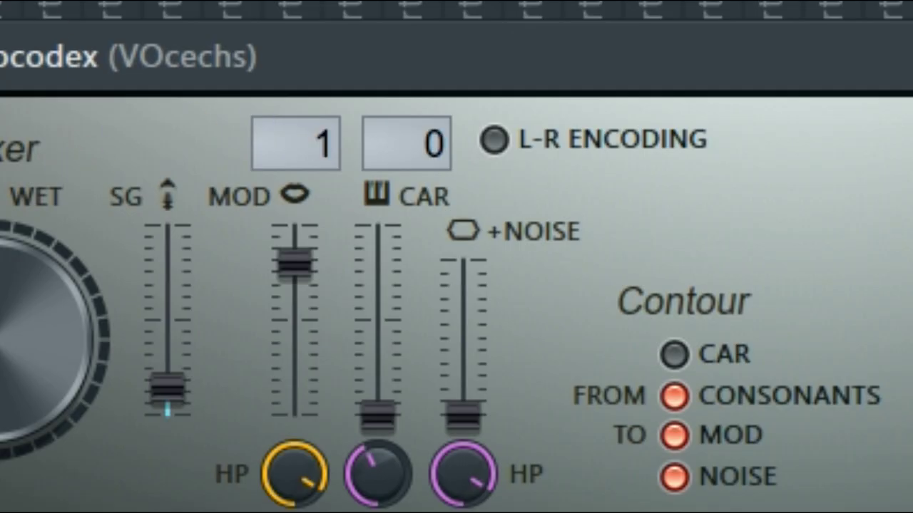
scroll(392, 159, "up", 2)
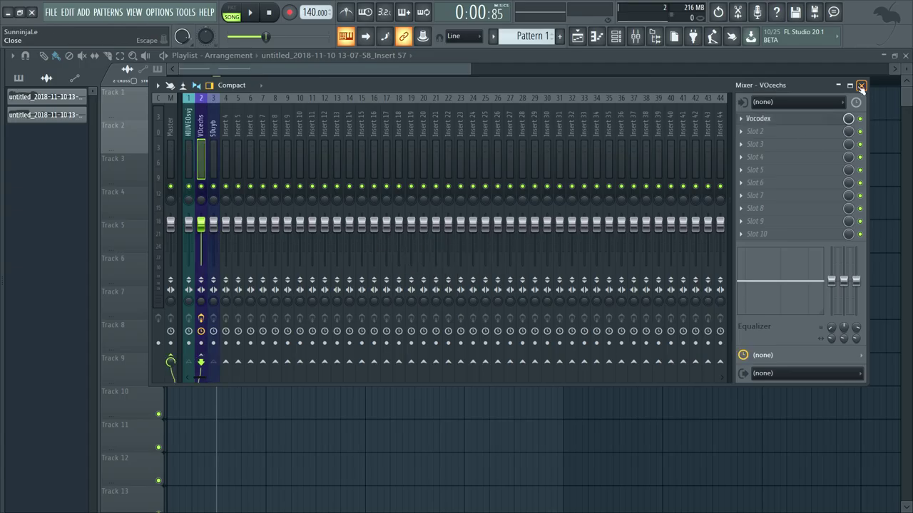
left_click(860, 87)
scroll(340, 136, "up", 3)
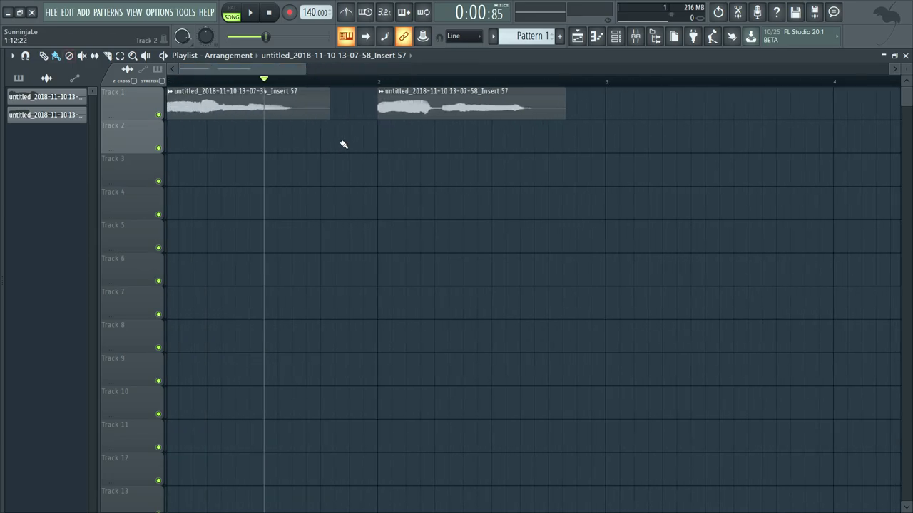
scroll(343, 145, "down", 2)
scroll(280, 67, "up", 4)
scroll(279, 67, "down", 4)
scroll(279, 67, "up", 1)
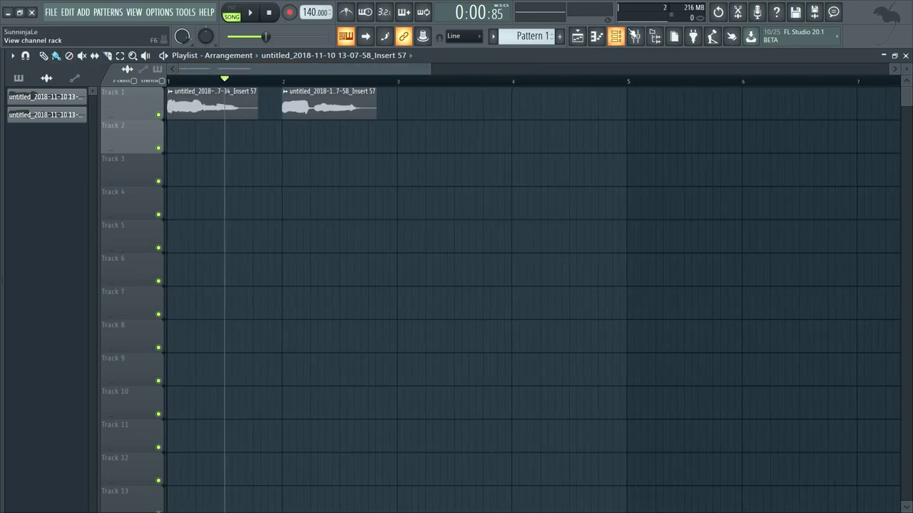
left_click(620, 34)
right_click(489, 199)
scroll(522, 131, "down", 1)
scroll(414, 124, "down", 3)
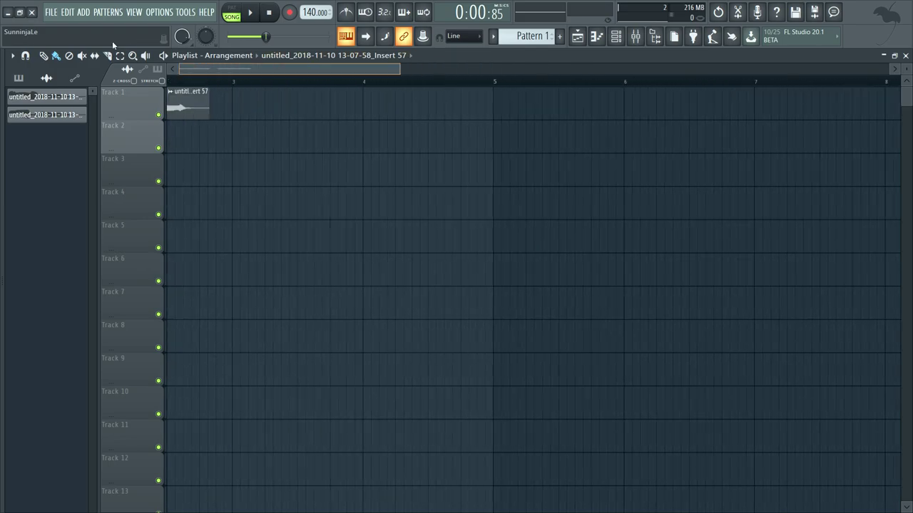
scroll(269, 169, "up", 4)
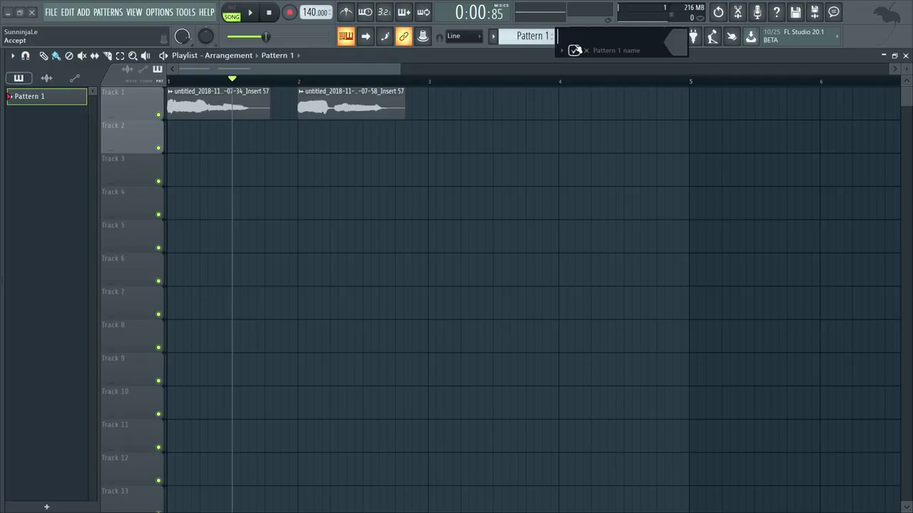
- Compose a two-bar chord progression for the 3x Osc in the piano roll, with F5, A5, C6, E6 and G6 as the first chord
left_click(596, 35)
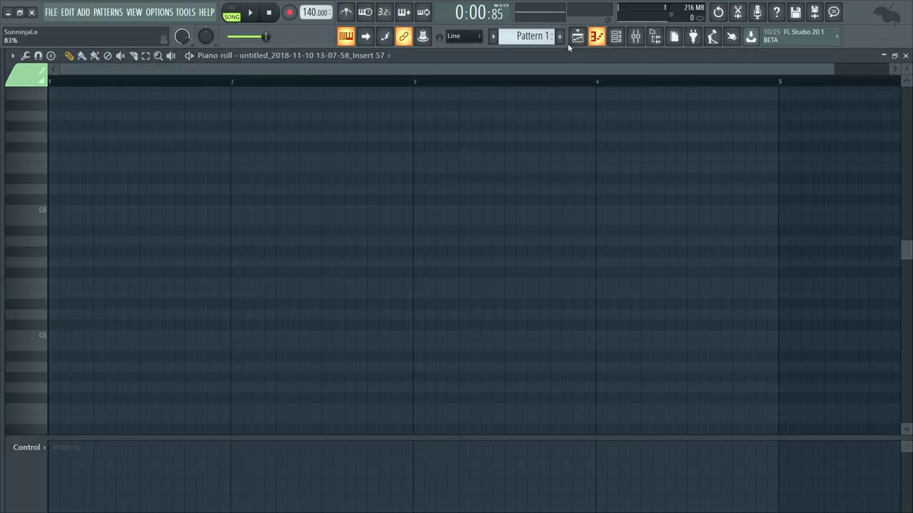
left_click(321, 55)
left_click(279, 107)
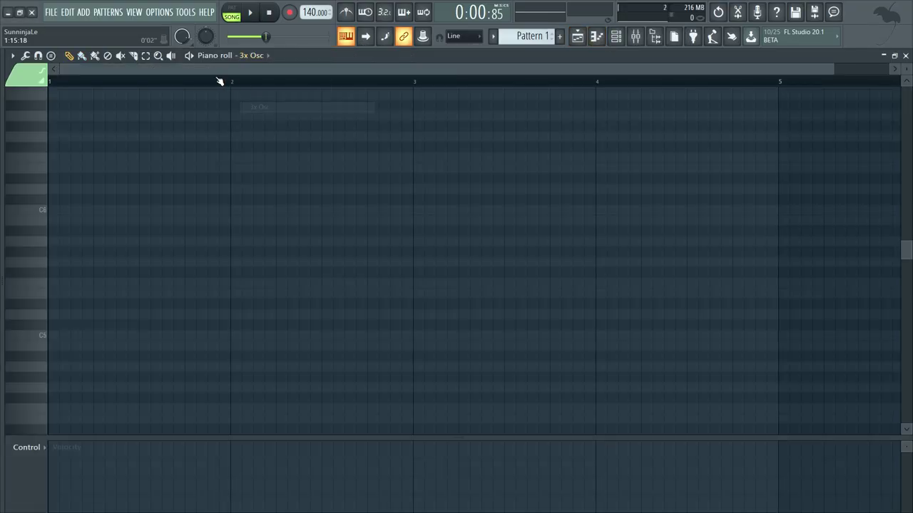
left_click_drag(60, 219, 26, 211)
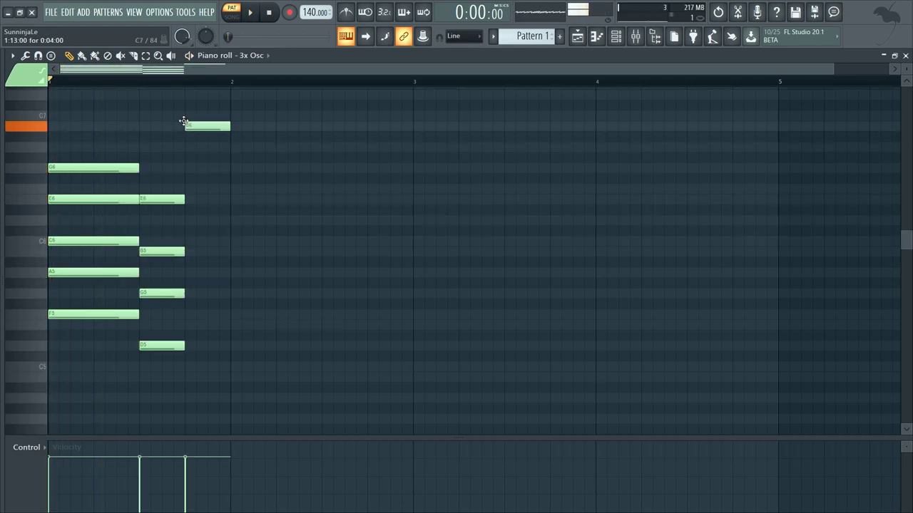
left_click(228, 148)
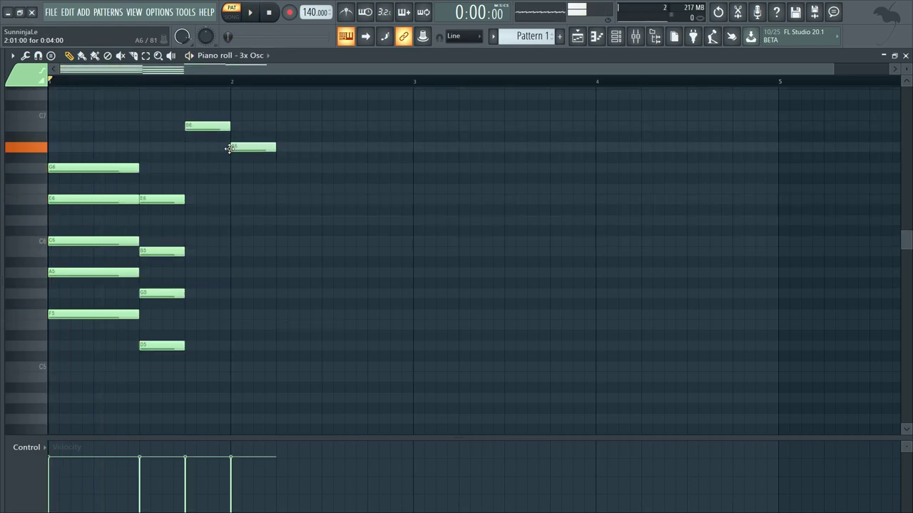
left_click(325, 167)
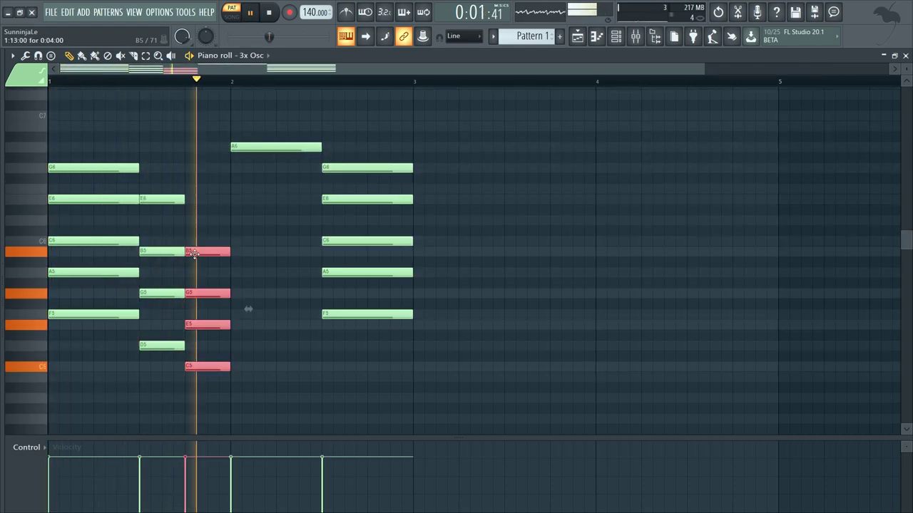
left_click(242, 189)
left_click_drag(274, 189, 316, 192)
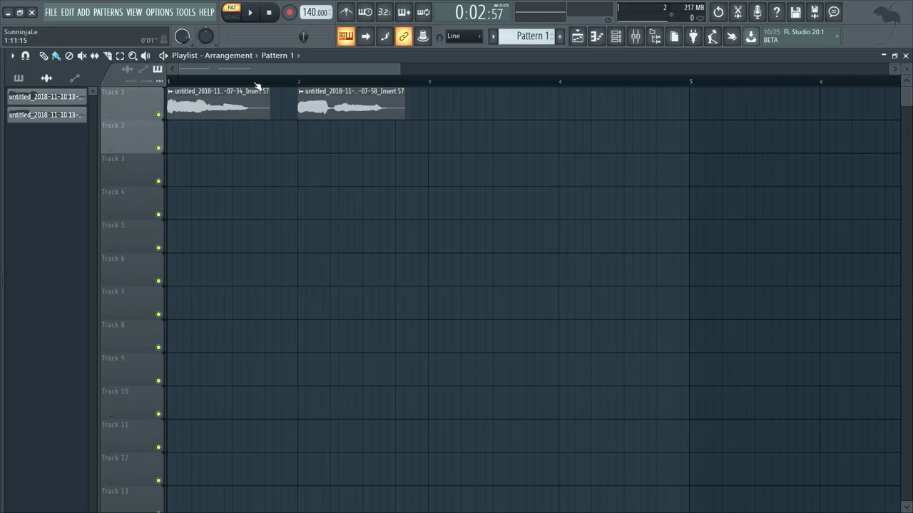
- Place Pattern 1 on playlist Track 2 and trim and rearrange its pieces to line up with the two audio clips
left_click_drag(248, 147, 176, 149)
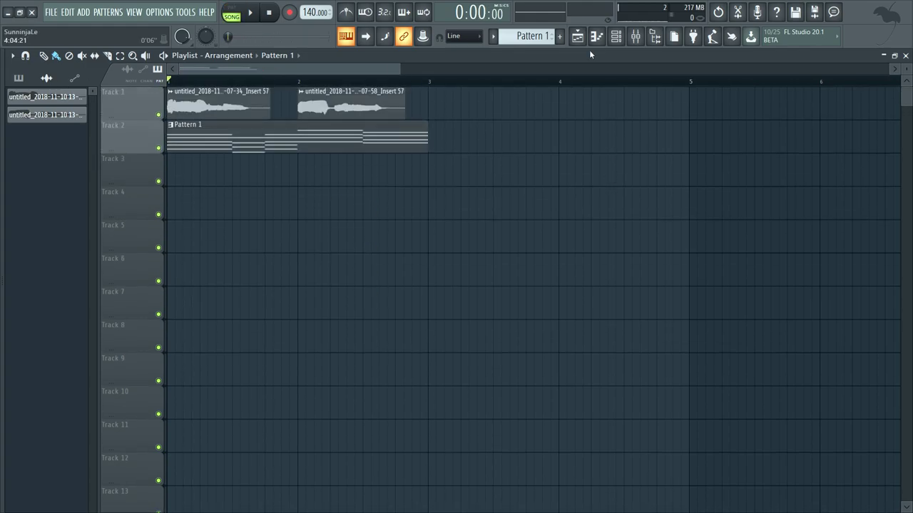
left_click(635, 36)
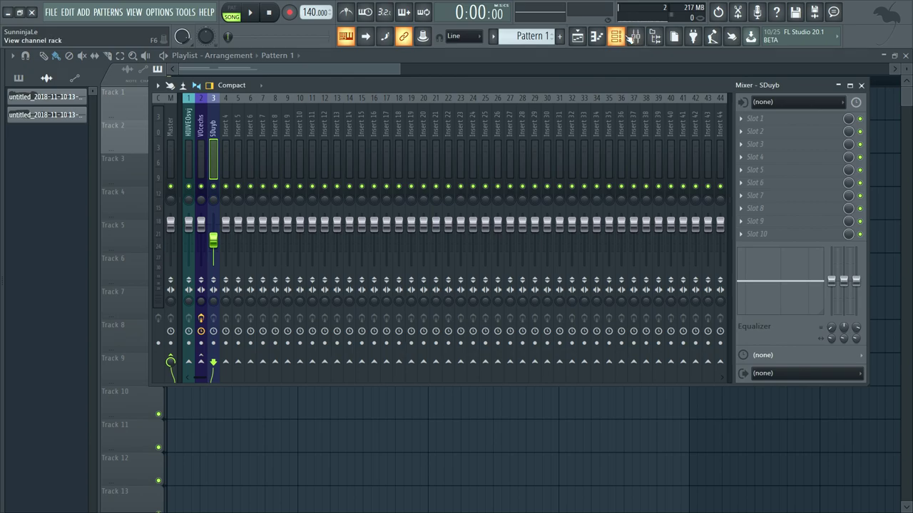
left_click(616, 35)
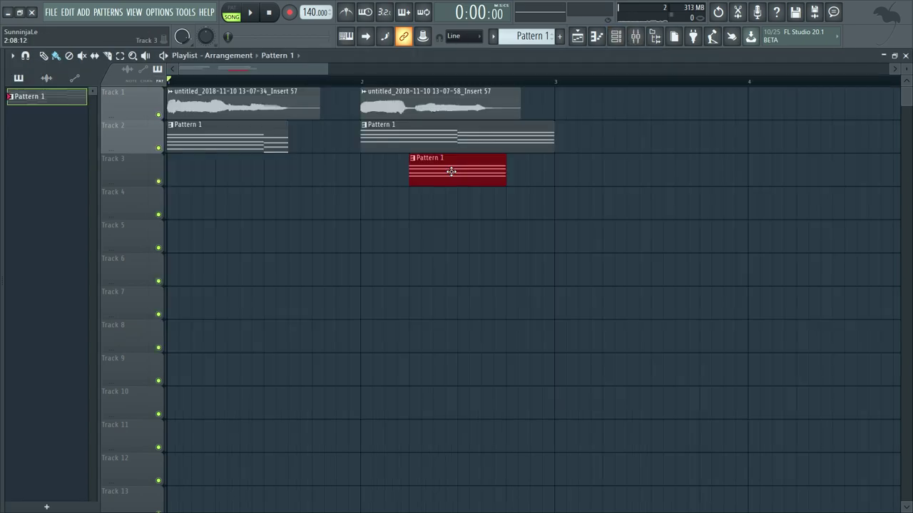
left_click_drag(549, 132, 408, 132)
left_click_drag(457, 174, 456, 141)
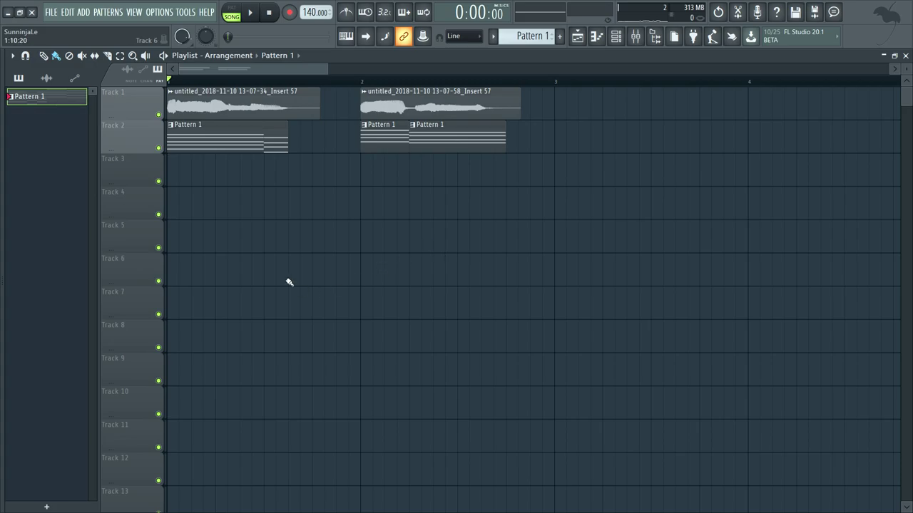
- Play the arrangement from the start to hear the vocoder, and bring up the mixer
key("space")
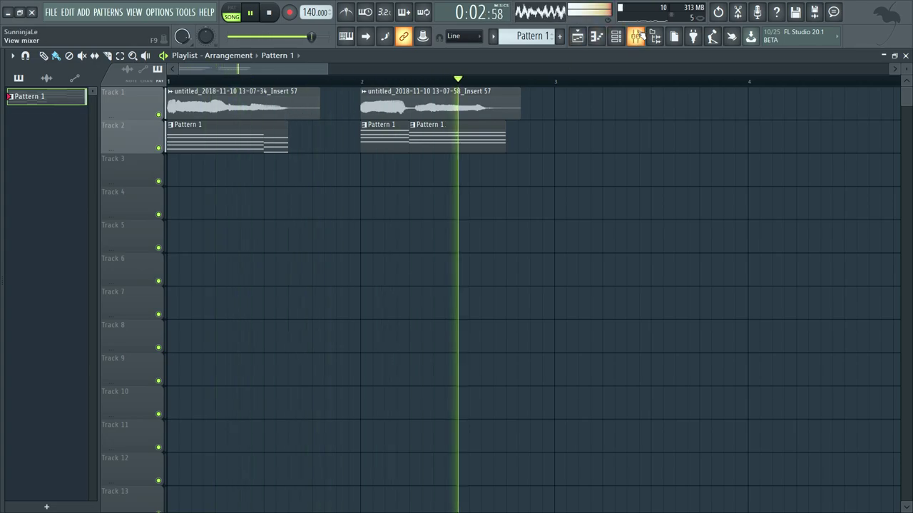
key("space")
left_click(636, 36)
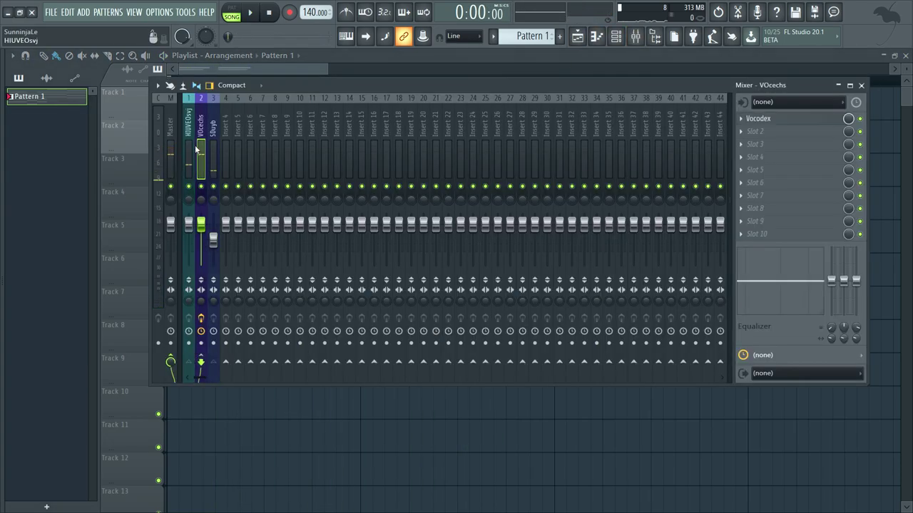
- Load Fruity Compressor on the HIUVEOsvj mixer track, set its ratio to 1.9:1, raise the gain and lower the threshold
left_click(190, 151)
left_click(787, 118)
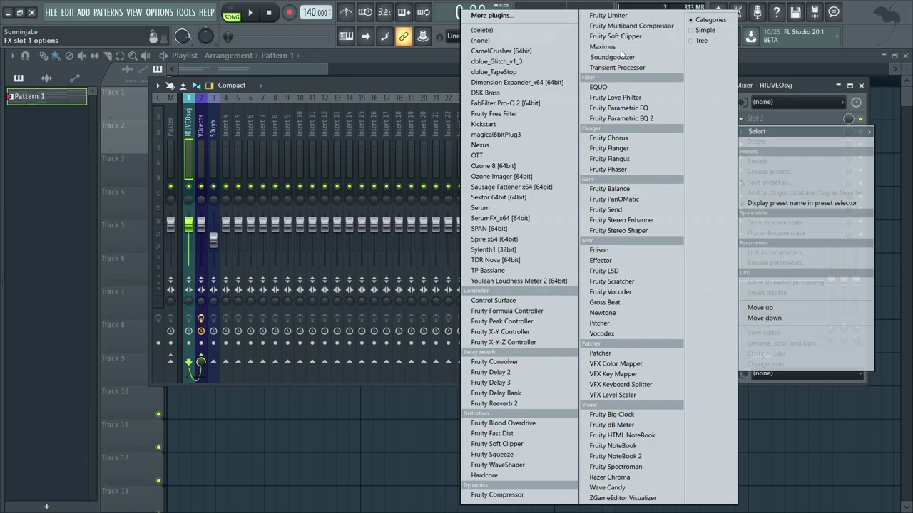
left_click(520, 493)
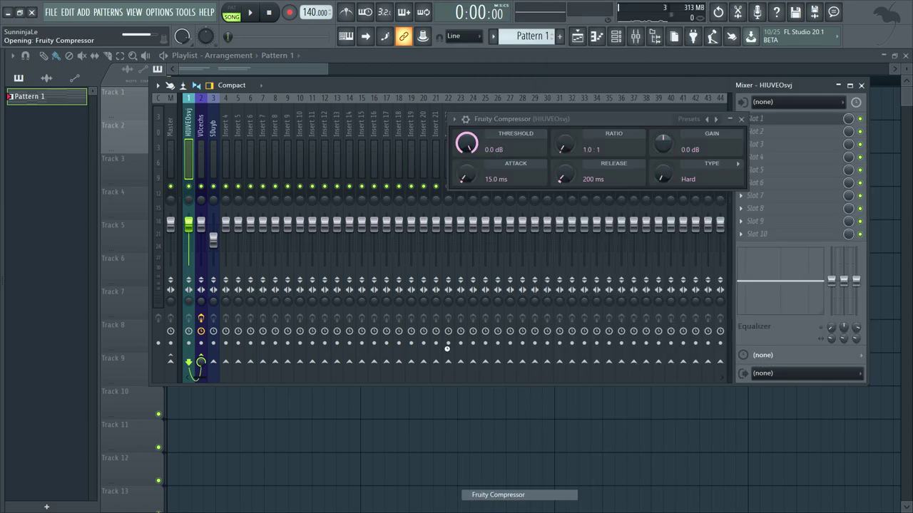
left_click_drag(538, 143, 538, 132)
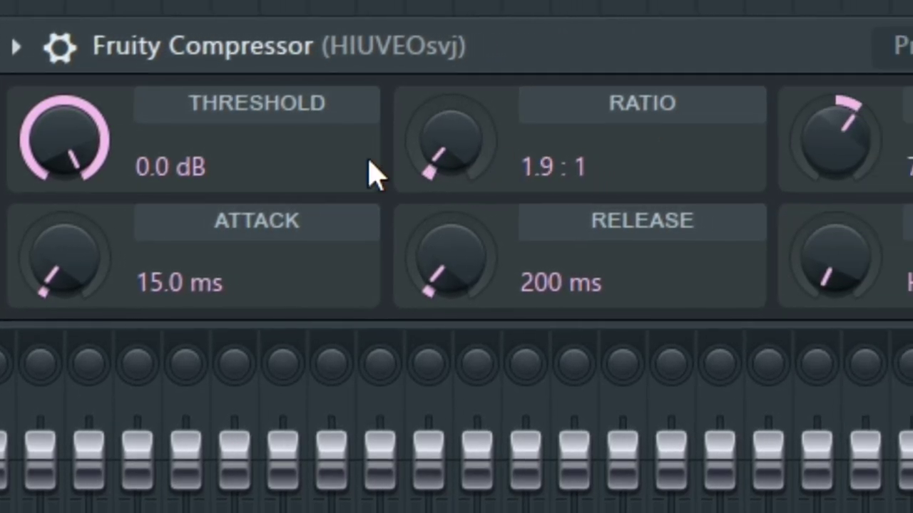
left_click_drag(151, 142, 151, 184)
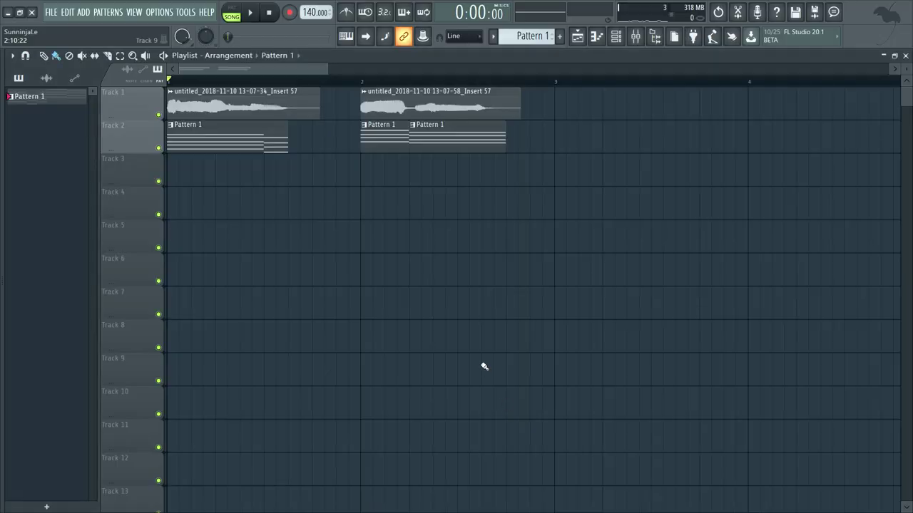
- Play the arrangement again and check the levels of the SDuyb and HIUVEOsvj tracks in the mixer
key("space")
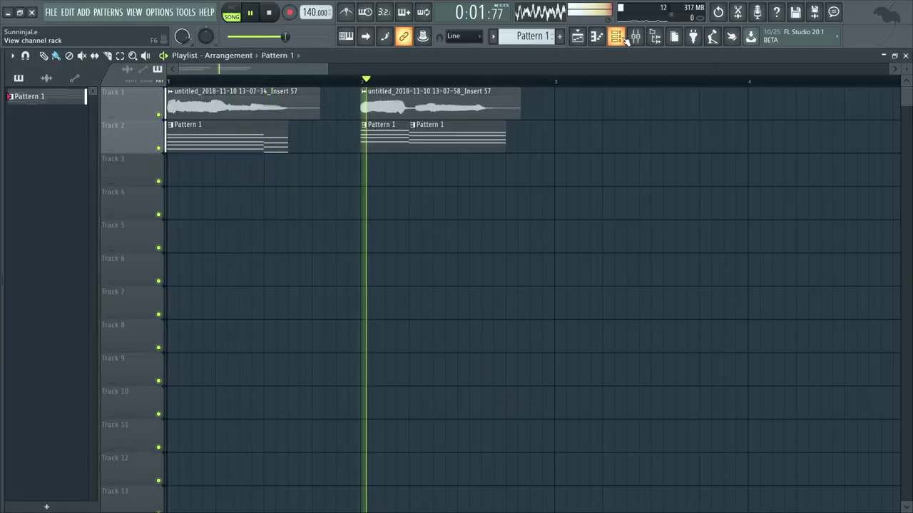
key("space")
key("F9")
key("space")
left_click(212, 153)
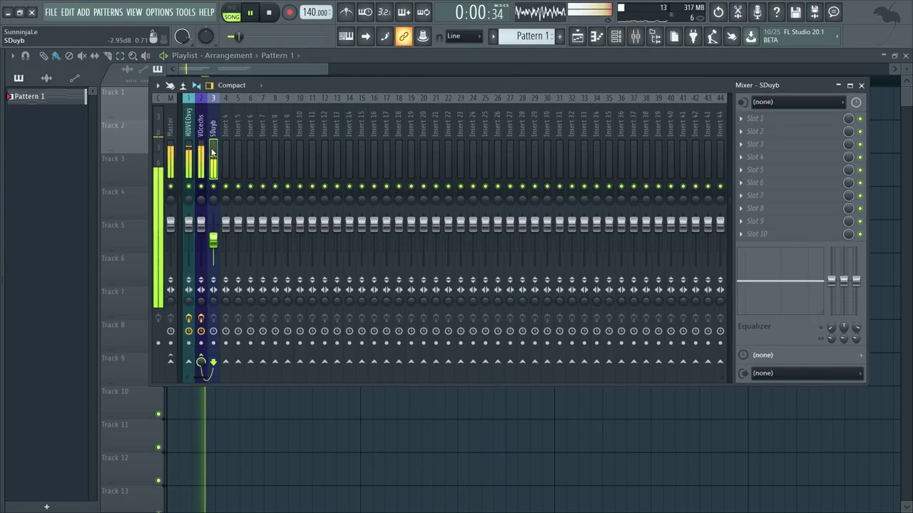
left_click(191, 164)
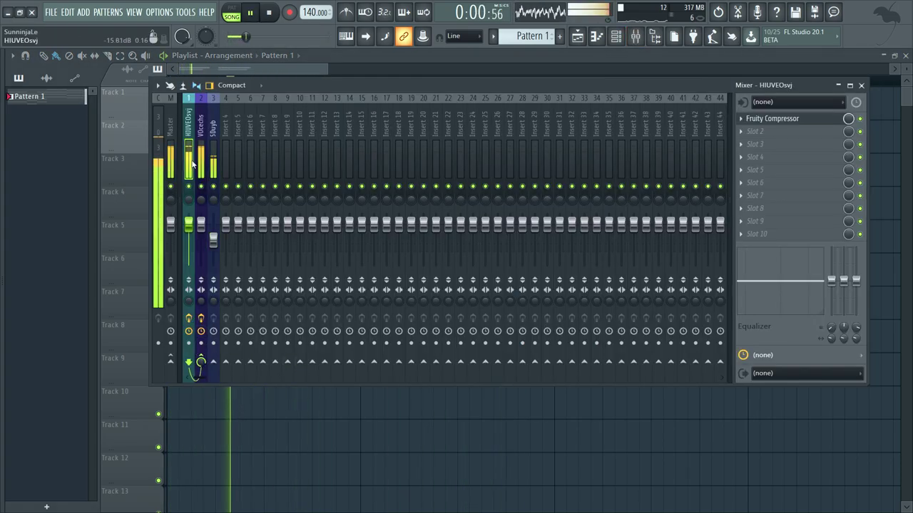
key("space")
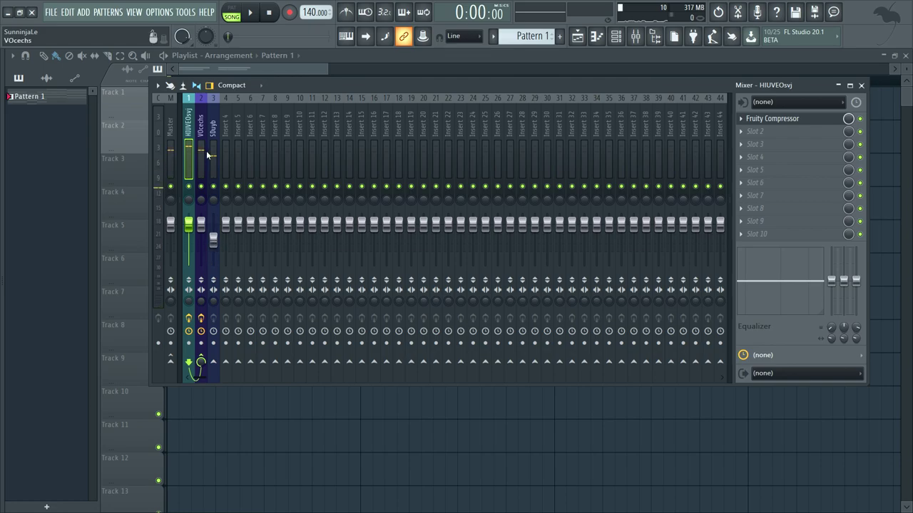
- Open the Vocodex effect on the VOcechs mixer track
left_click(203, 154)
left_click(758, 119)
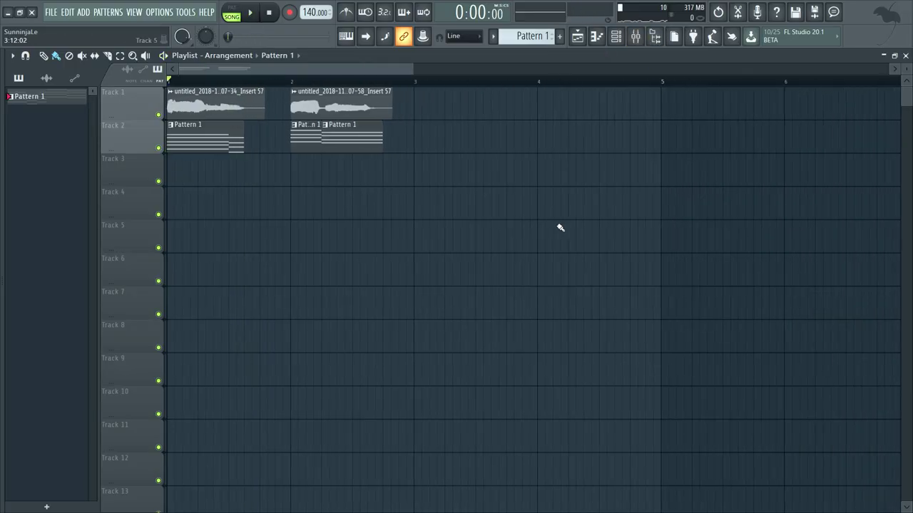
scroll(460, 83, "up", 3)
left_click_drag(338, 69, 292, 70)
right_click(580, 234)
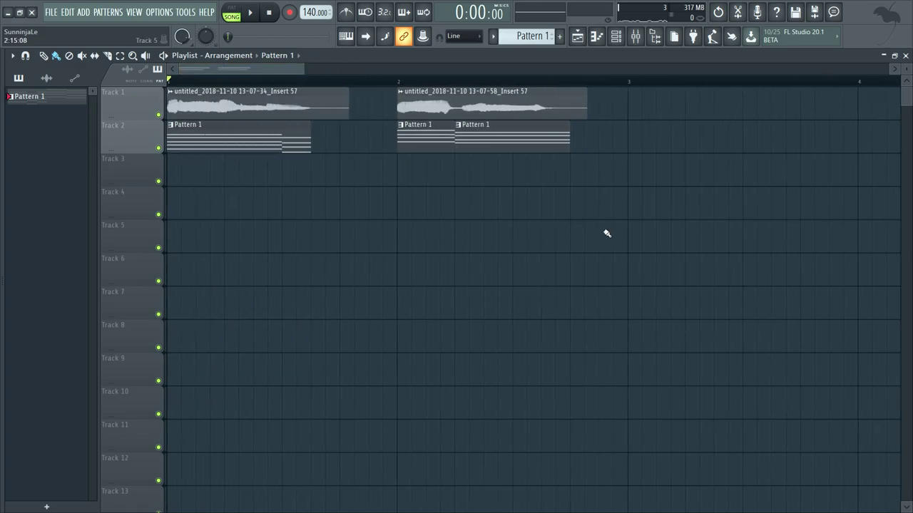
scroll(499, 268, "down", 2)
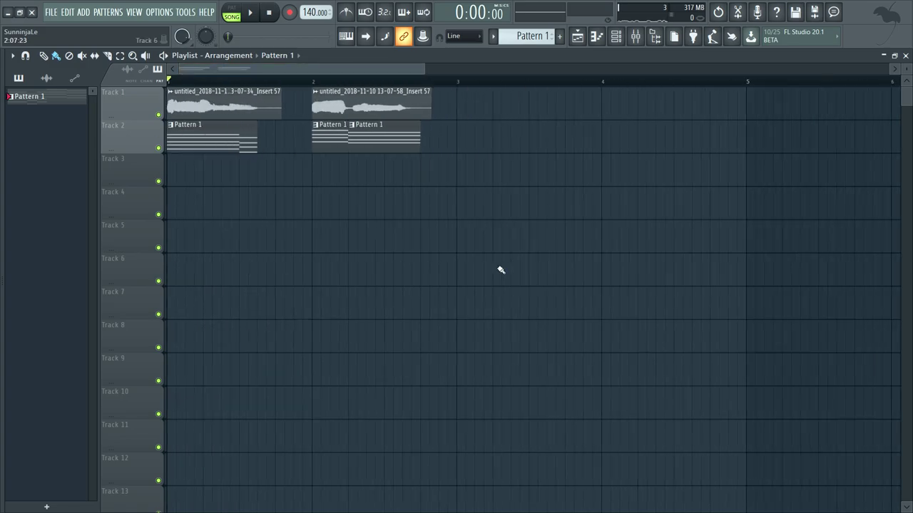